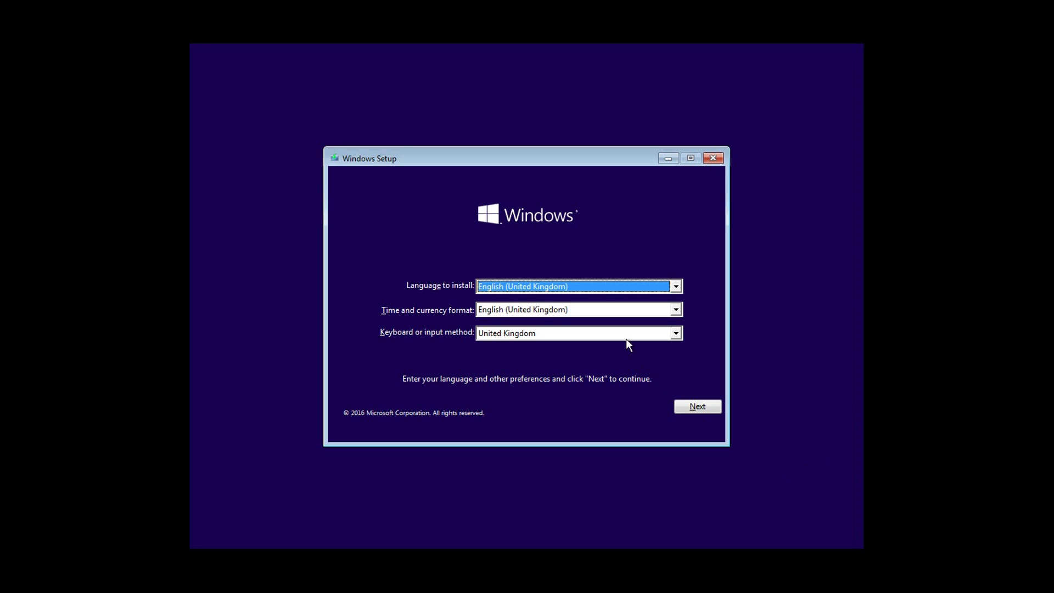
Choose Finnish as the keyboard layout and continue past the language preferences.
key("f")
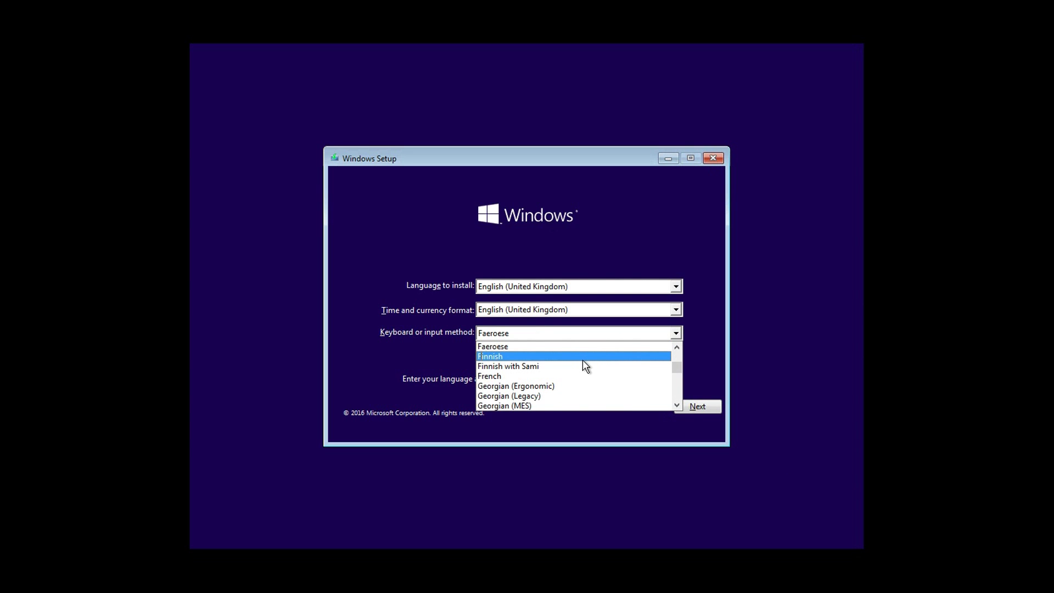
left_click(582, 360)
left_click(690, 404)
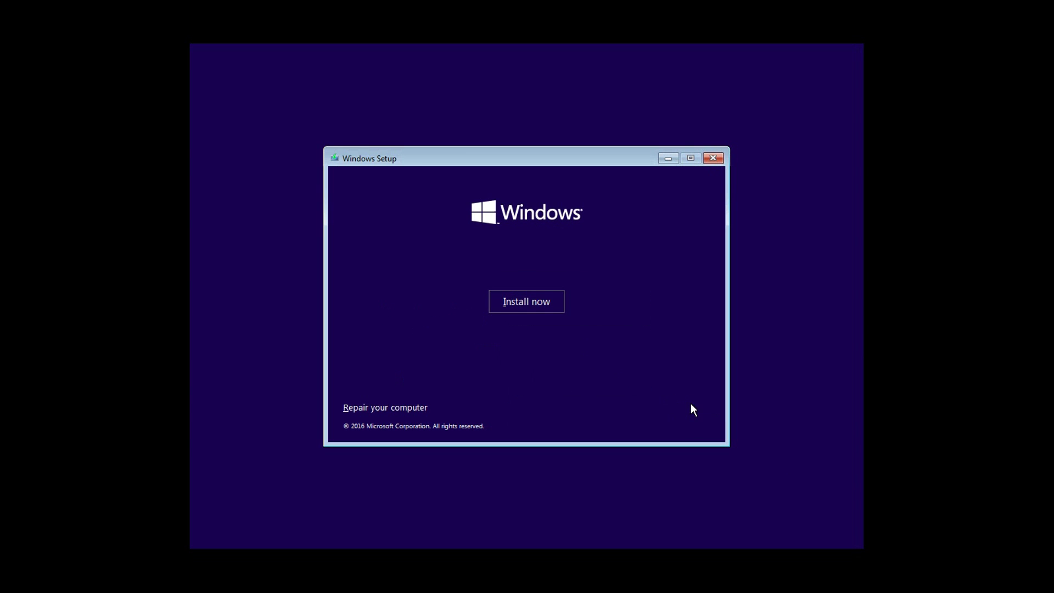
Begin the install without a product key and accept the licence terms.
left_click(541, 307)
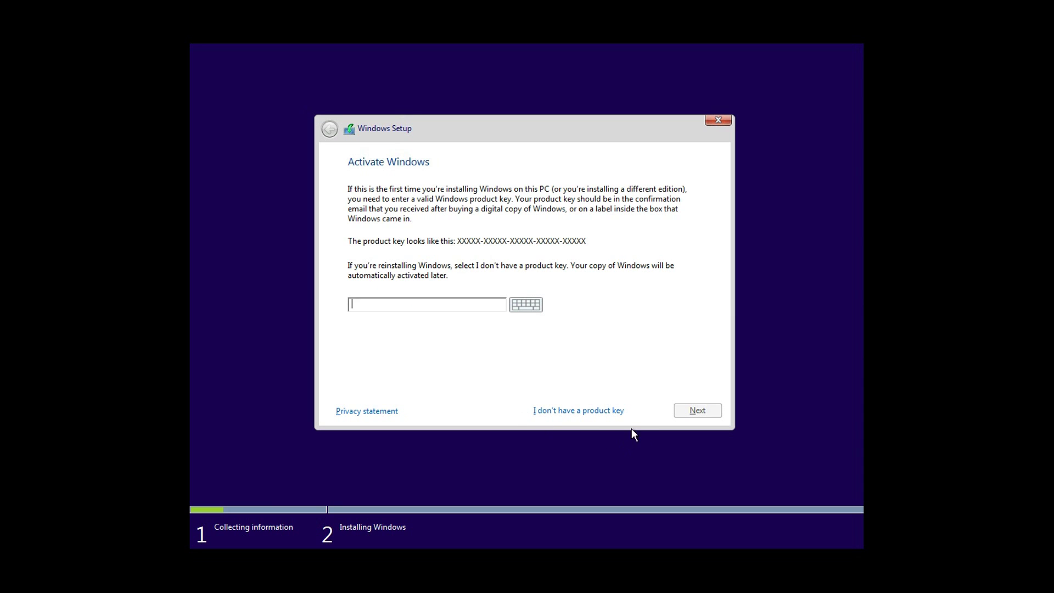
left_click(579, 413)
left_click(414, 380)
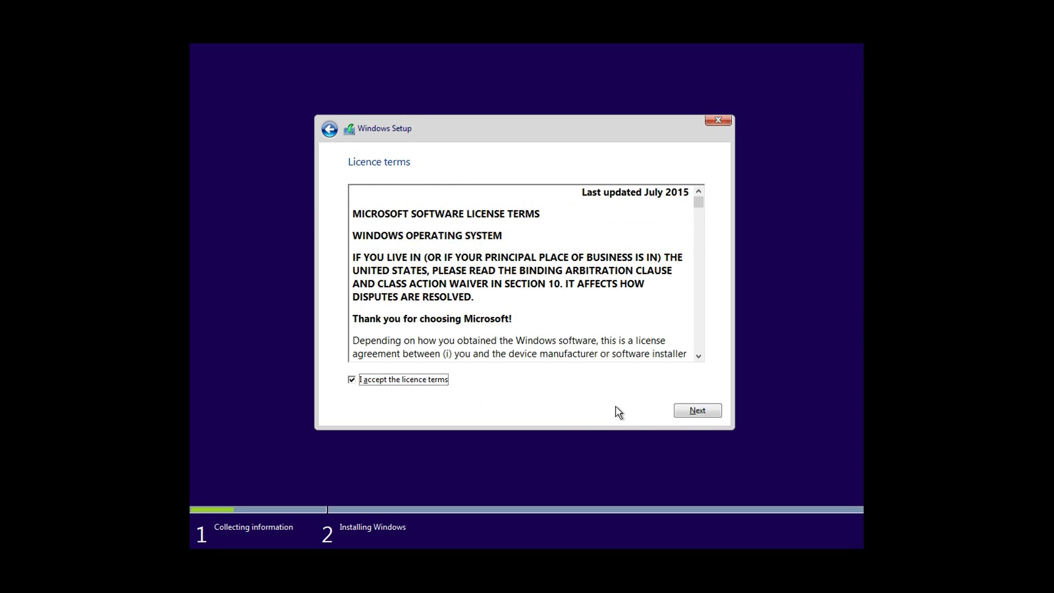
left_click(699, 410)
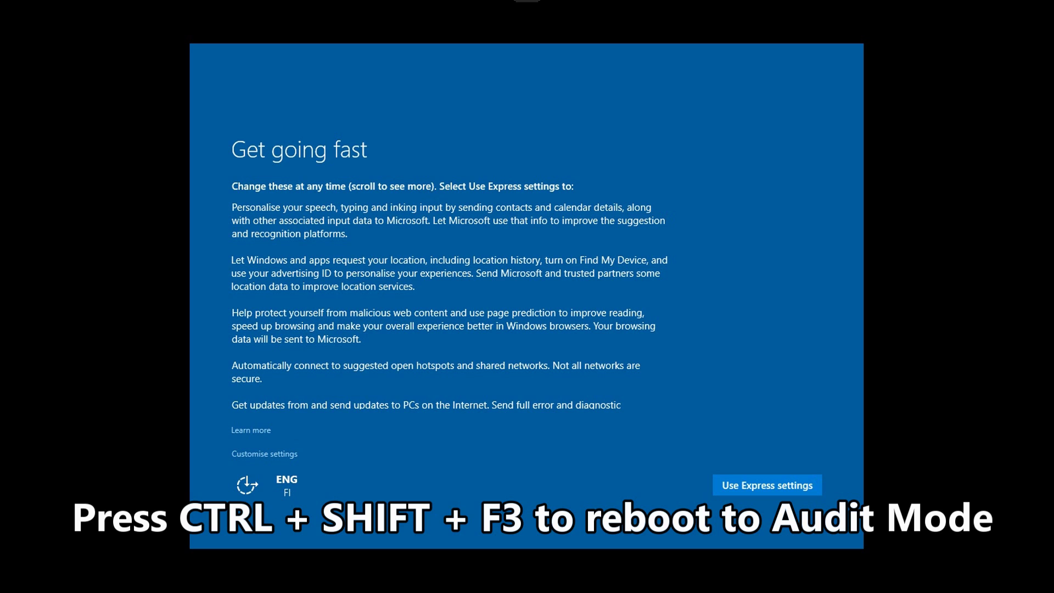
Reboot from the Get going fast screen into Audit Mode with Ctrl+Shift+F3.
key("ctrl+shift+F3")
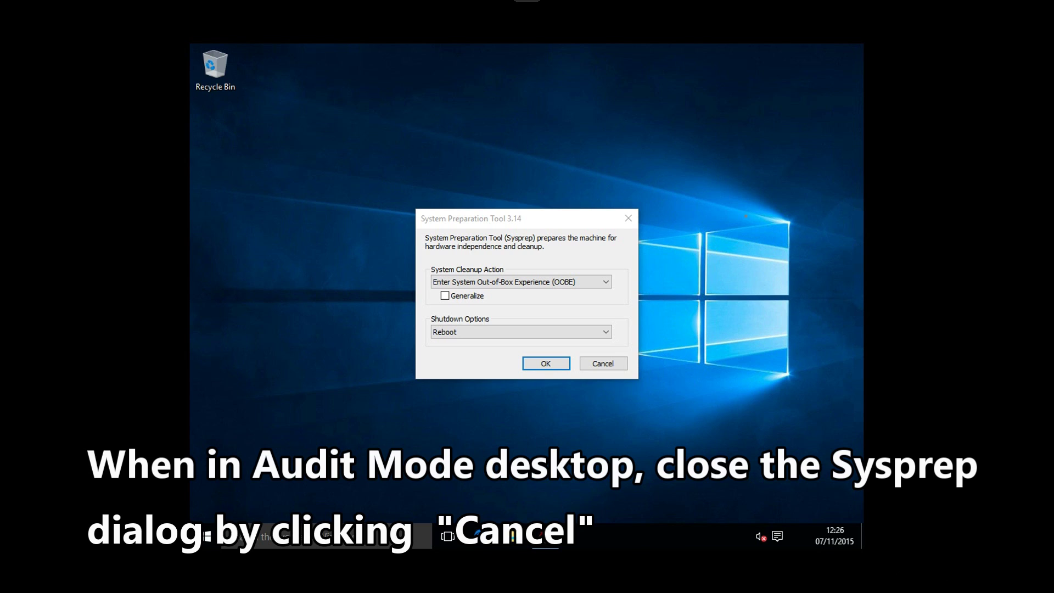
Cancel the System Preparation Tool and go to the advanced display settings.
left_click(608, 363)
right_click(573, 256)
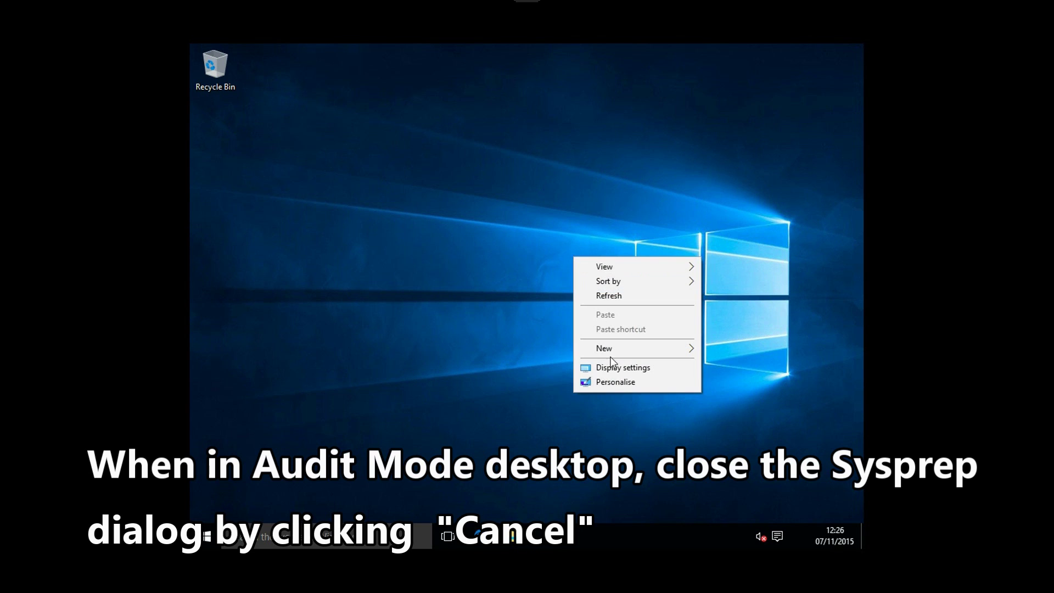
left_click(618, 370)
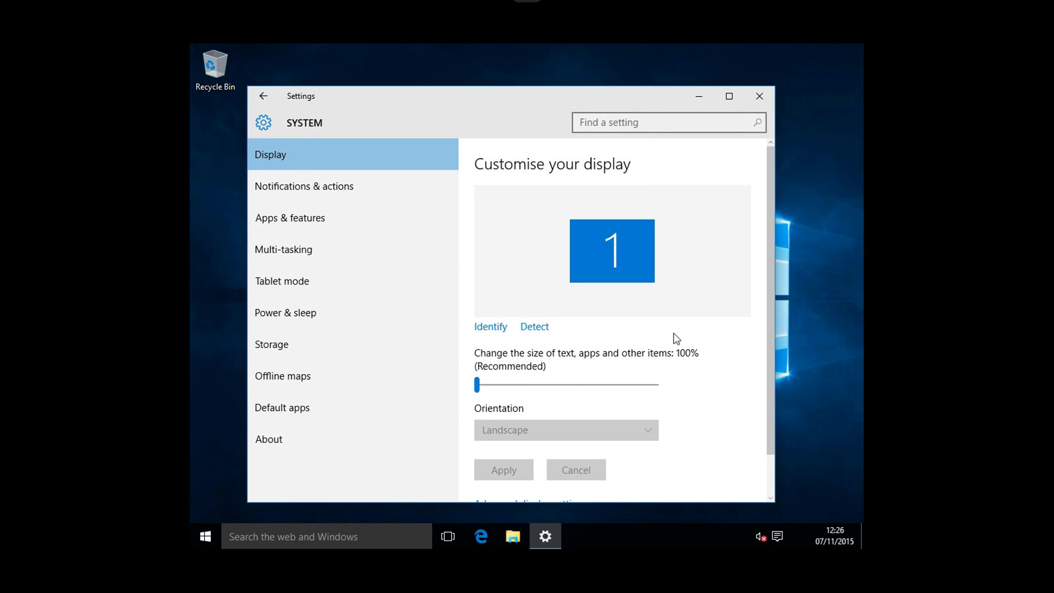
scroll(676, 338, "down", 2)
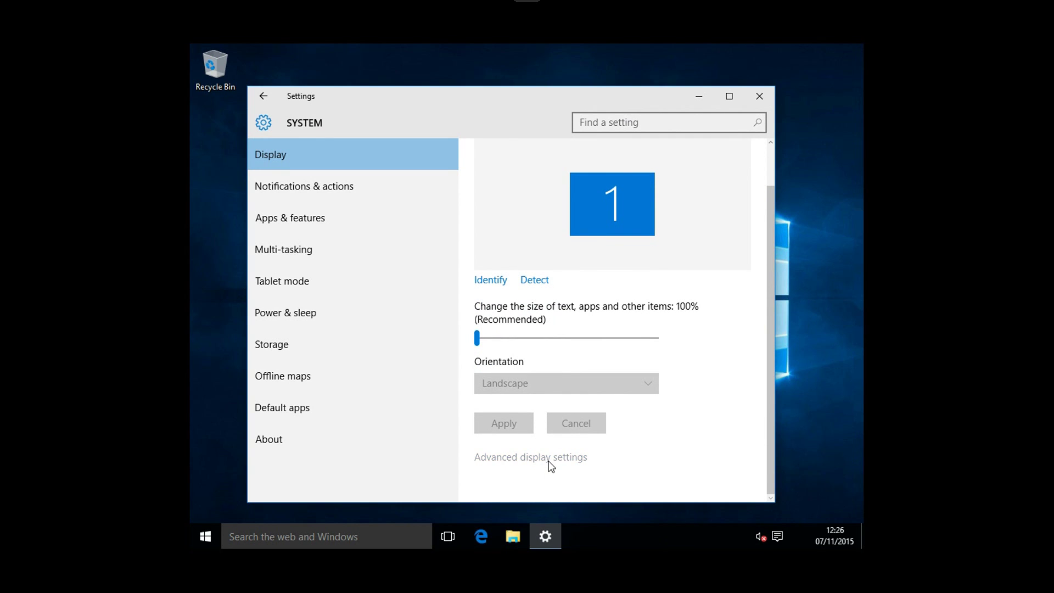
left_click(551, 458)
Set the screen resolution to 1600 × 900, keep the change, and close Settings.
scroll(372, 334, "down", 3)
left_click(332, 262)
scroll(324, 189, "up", 1)
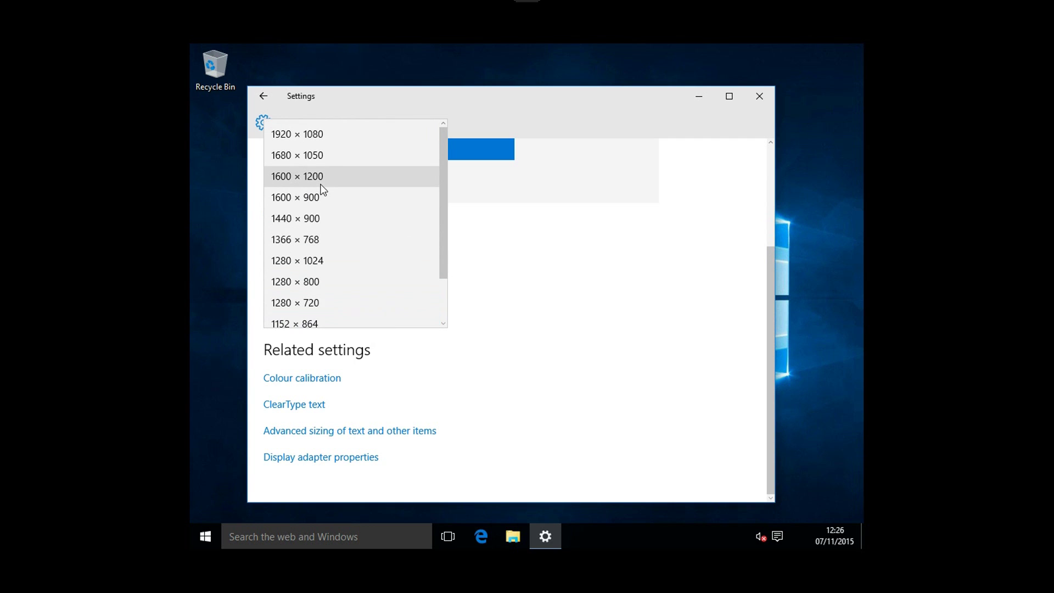
left_click(316, 197)
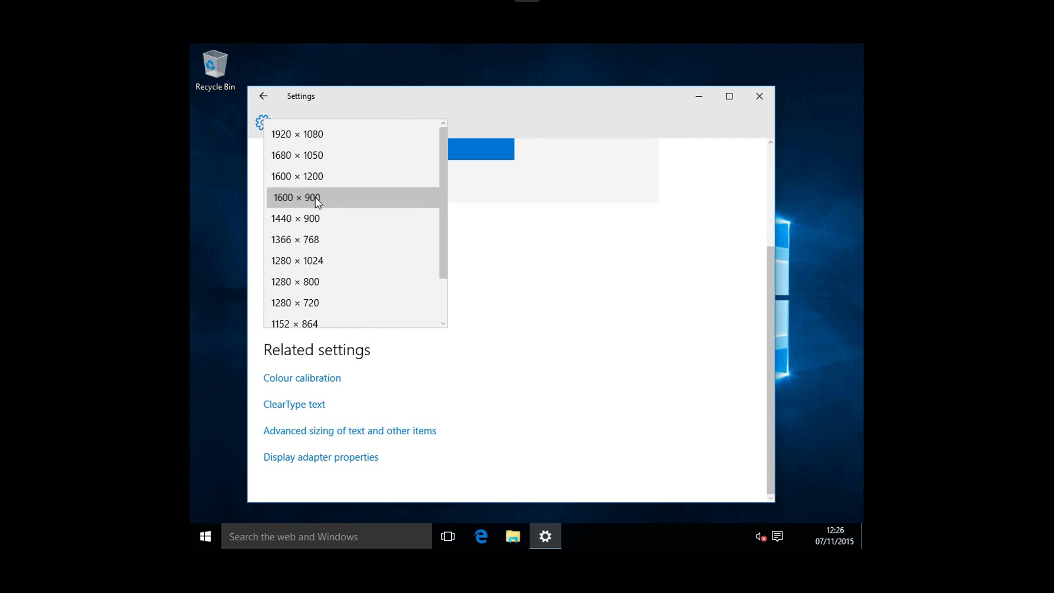
left_click(284, 301)
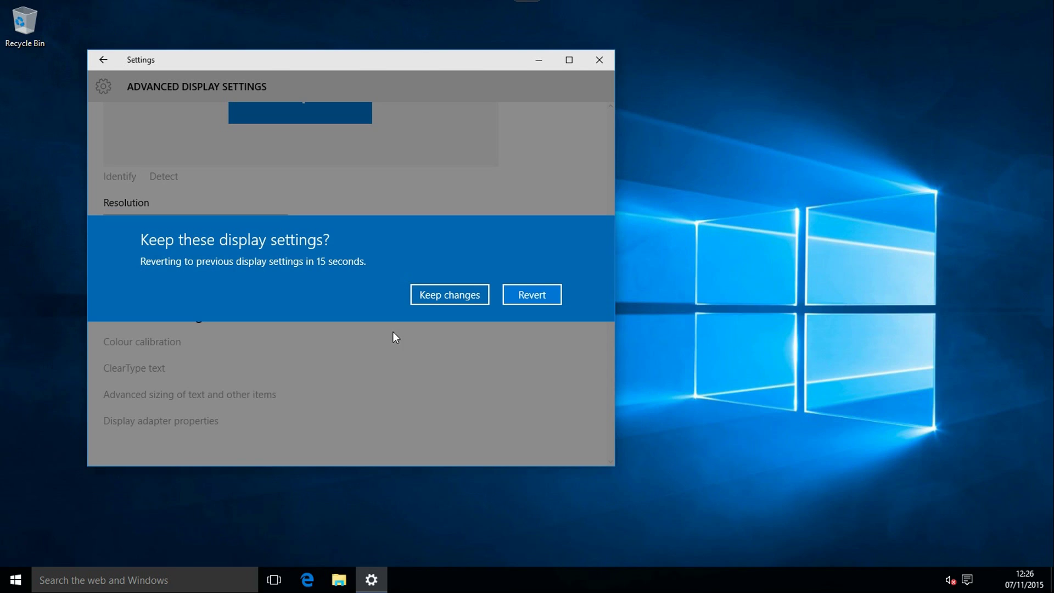
left_click(454, 300)
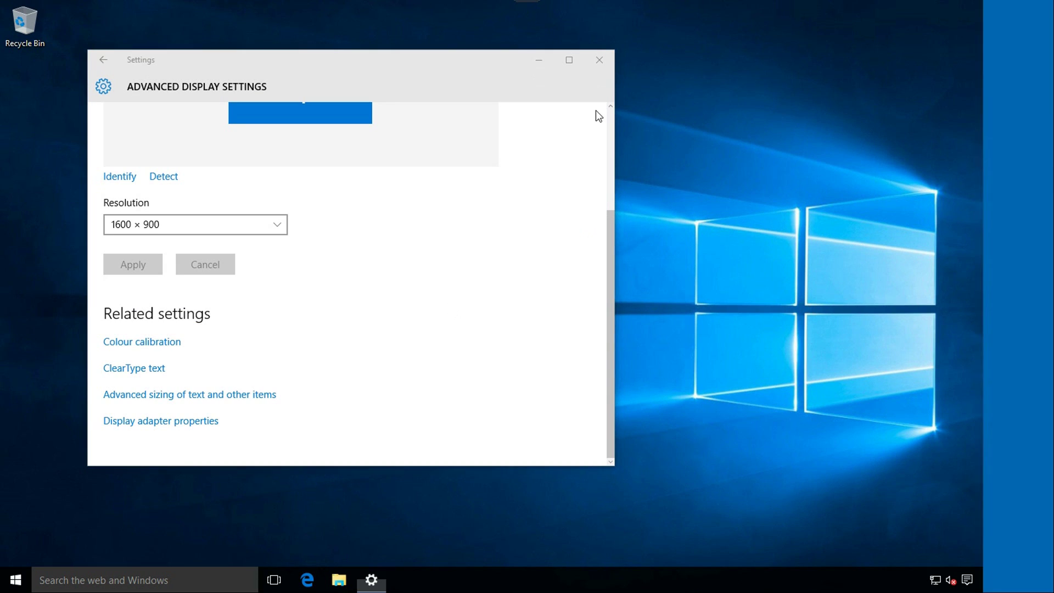
left_click(598, 59)
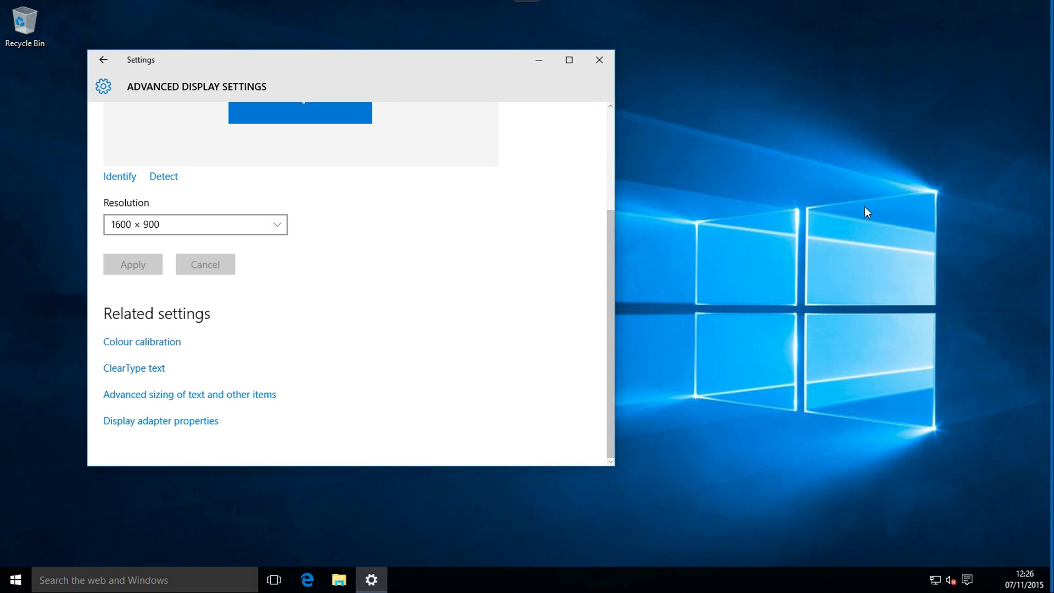
left_click(599, 60)
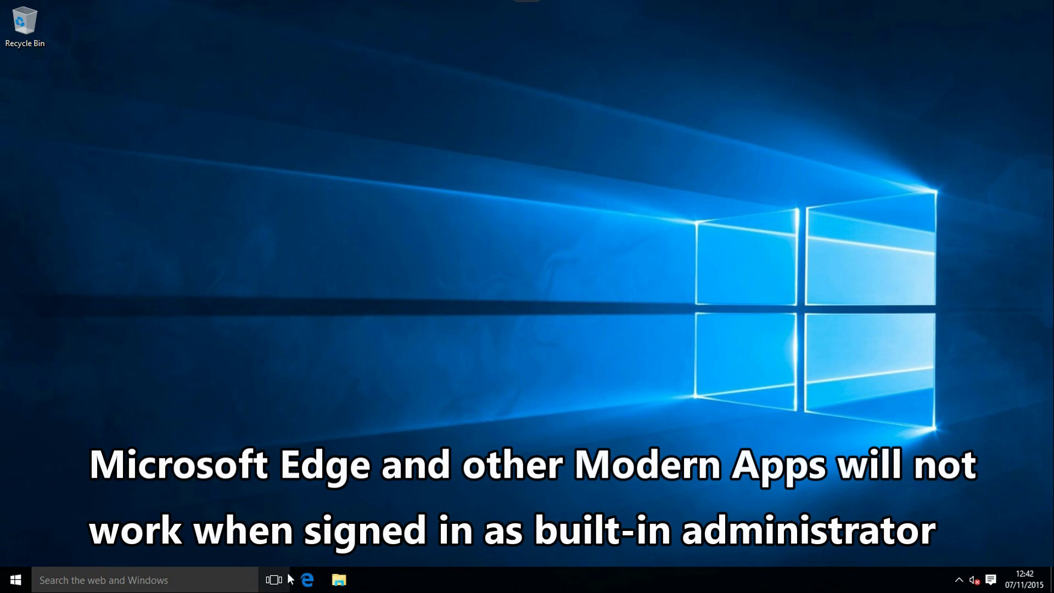
After Edge fails to open, launch Internet Explorer by running iexplore.
left_click(307, 580)
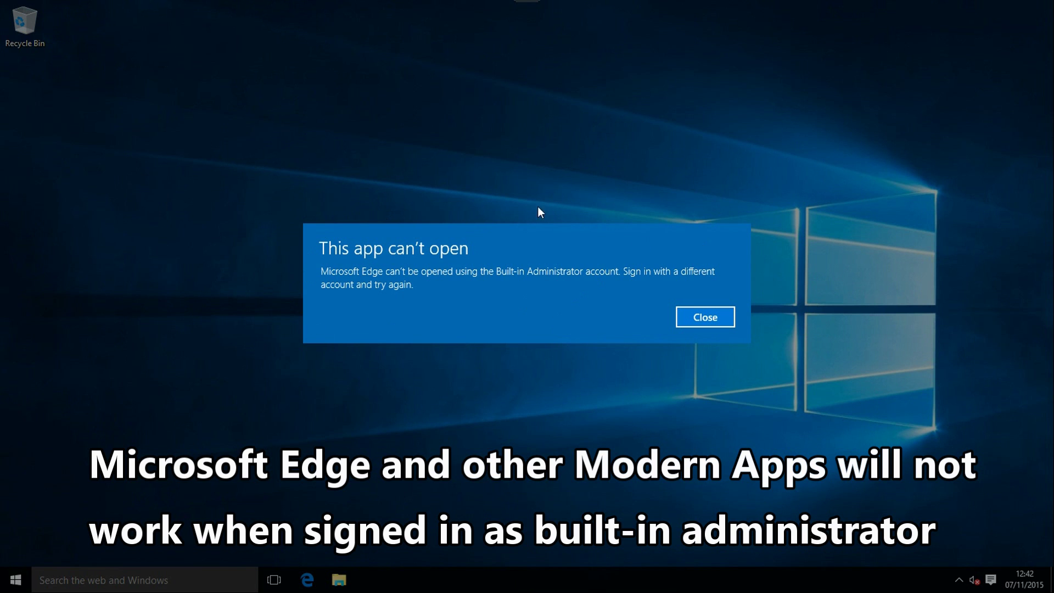
left_click(694, 319)
right_click(15, 580)
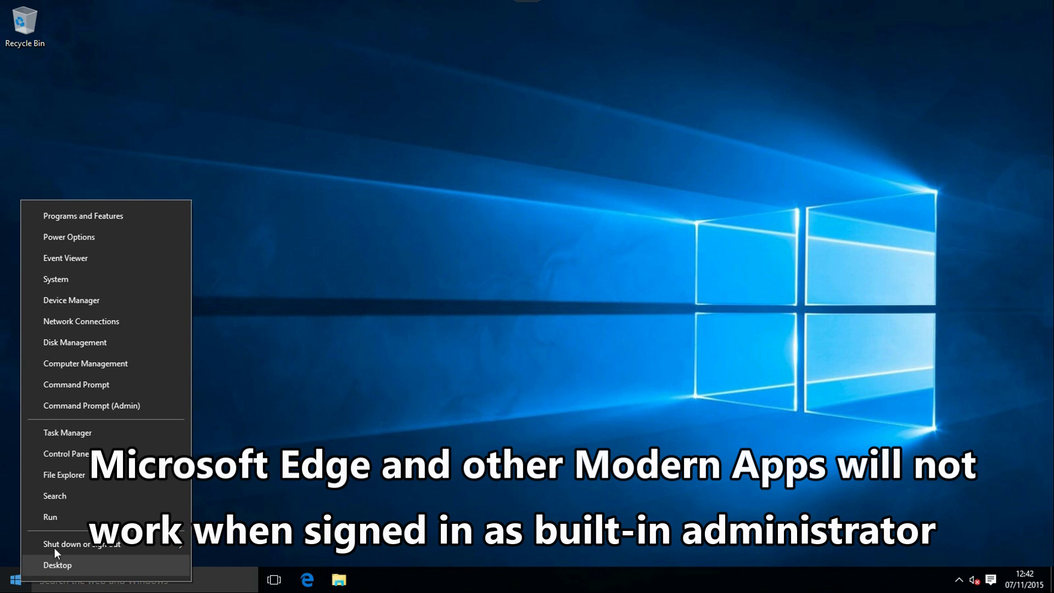
left_click(61, 520)
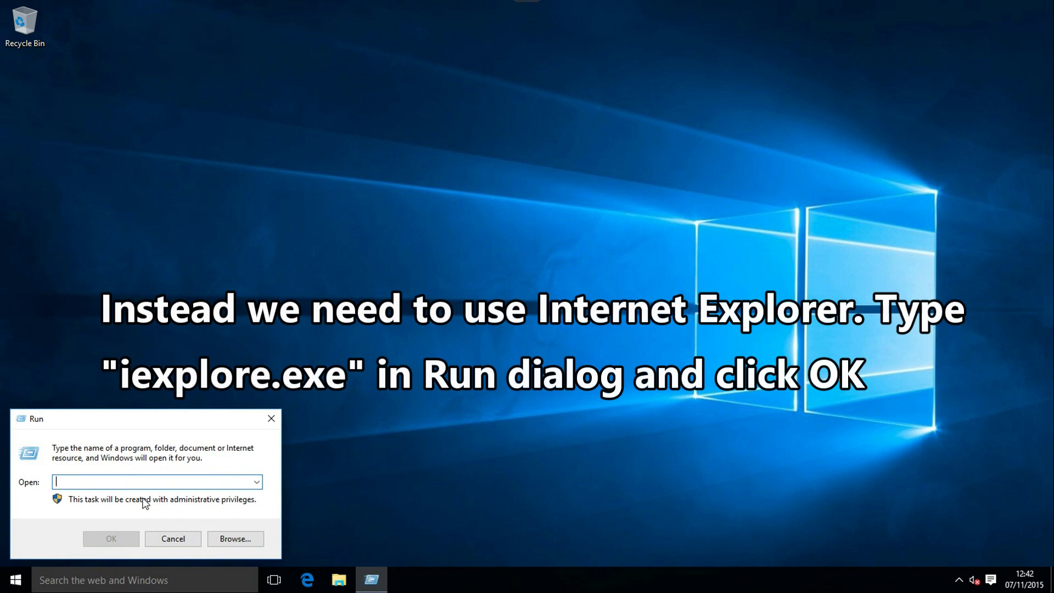
type("iexplore.exe")
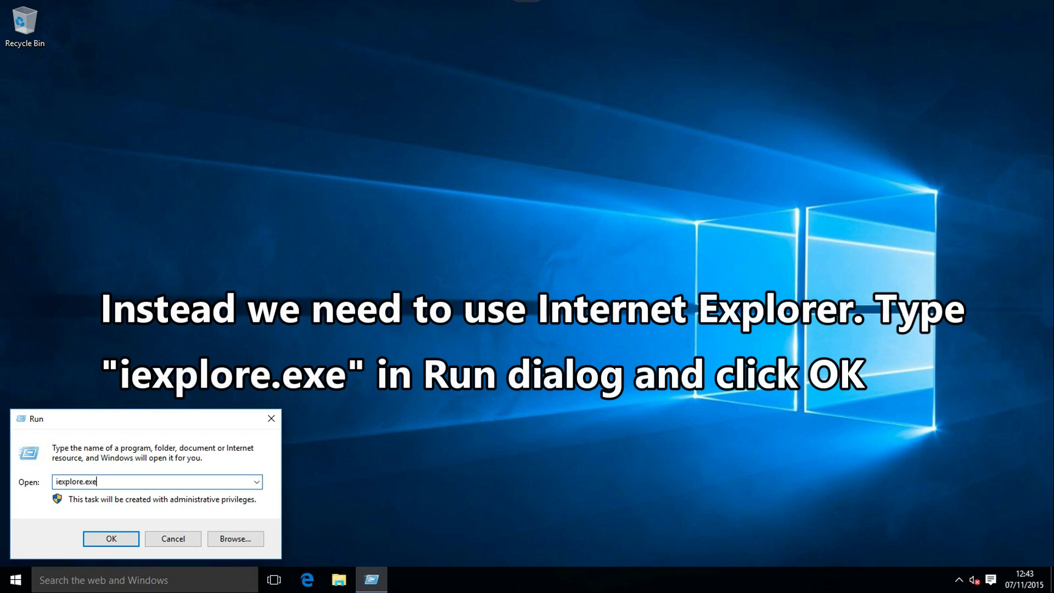
key("Return")
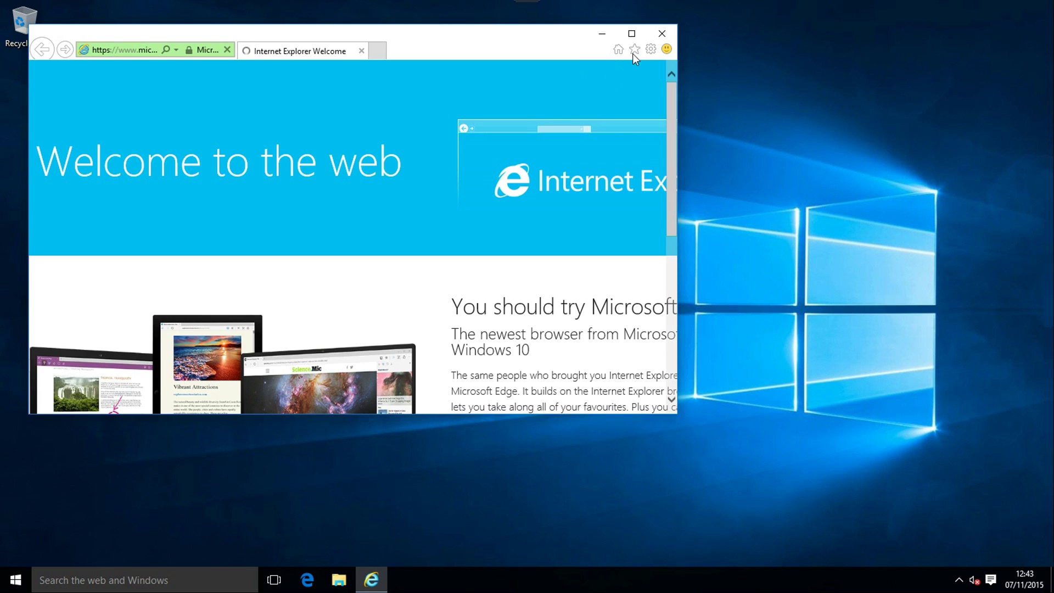
Maximize Internet Explorer and go to tenforums.com.
left_click(631, 33)
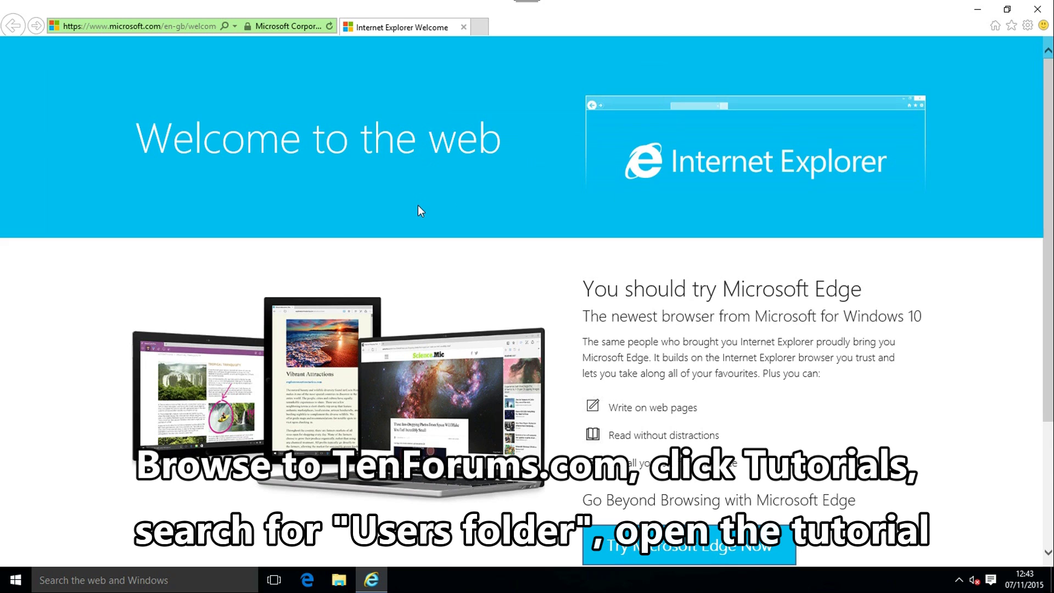
left_click(135, 26)
type("ten")
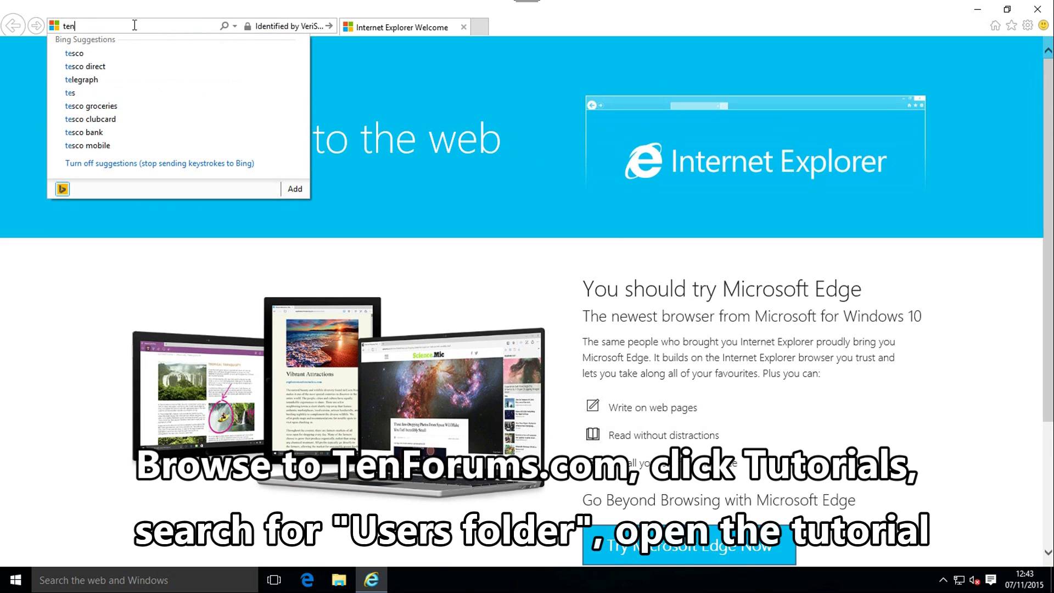
type("forums.com")
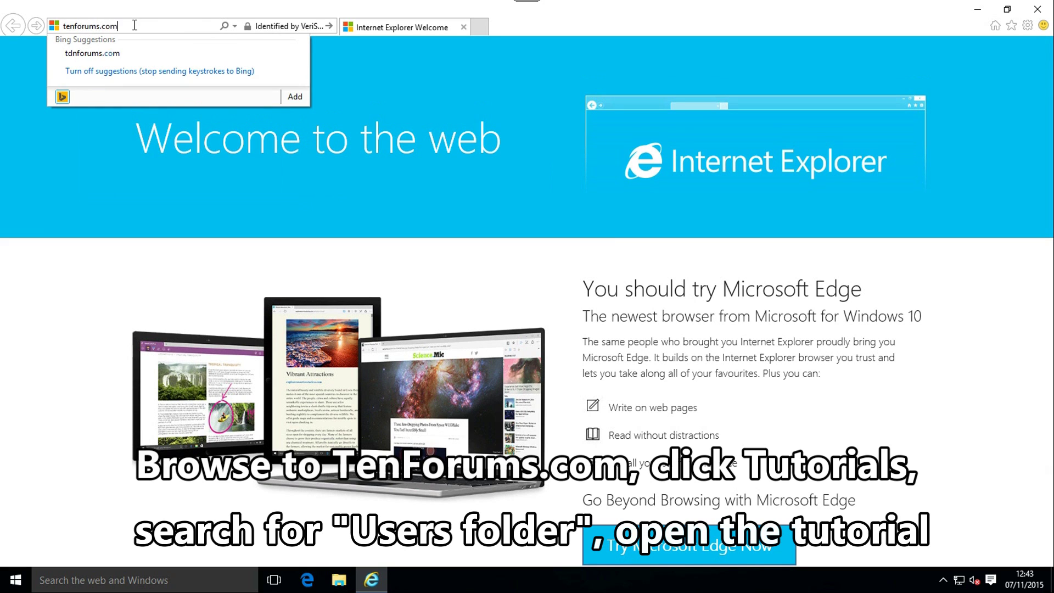
key("Return")
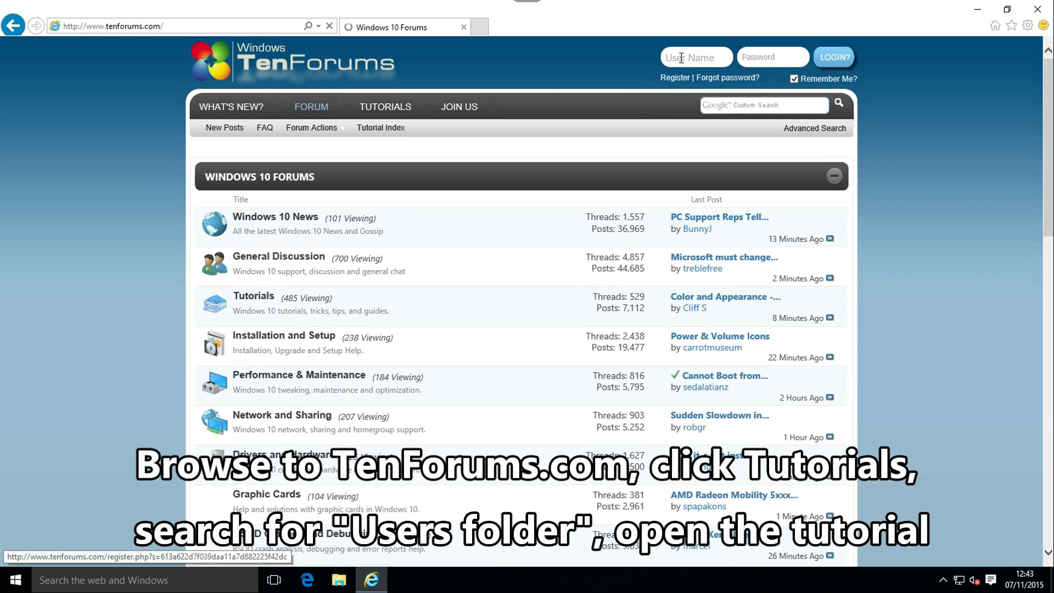
Log in to TenForums with the forum user name and password, without saving the password.
left_click(687, 55)
type("Kari")
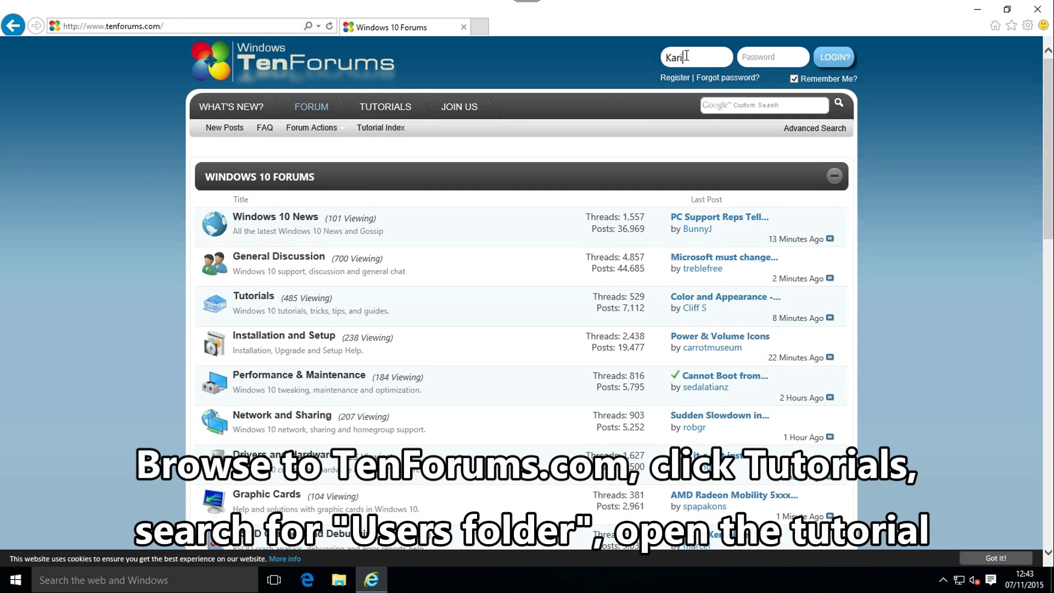
key("Tab")
type("********")
key("Return")
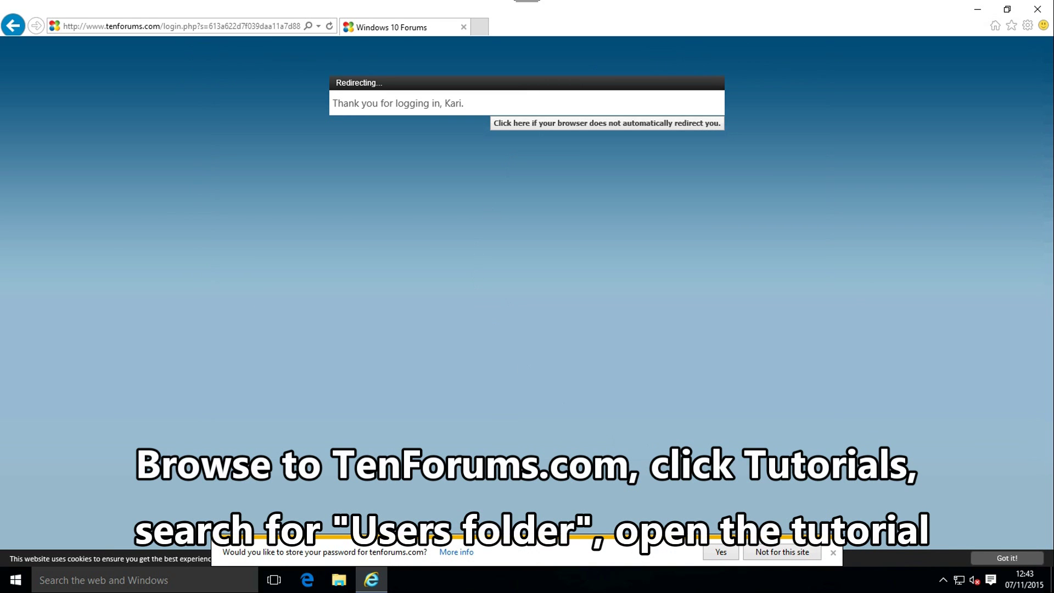
left_click(799, 556)
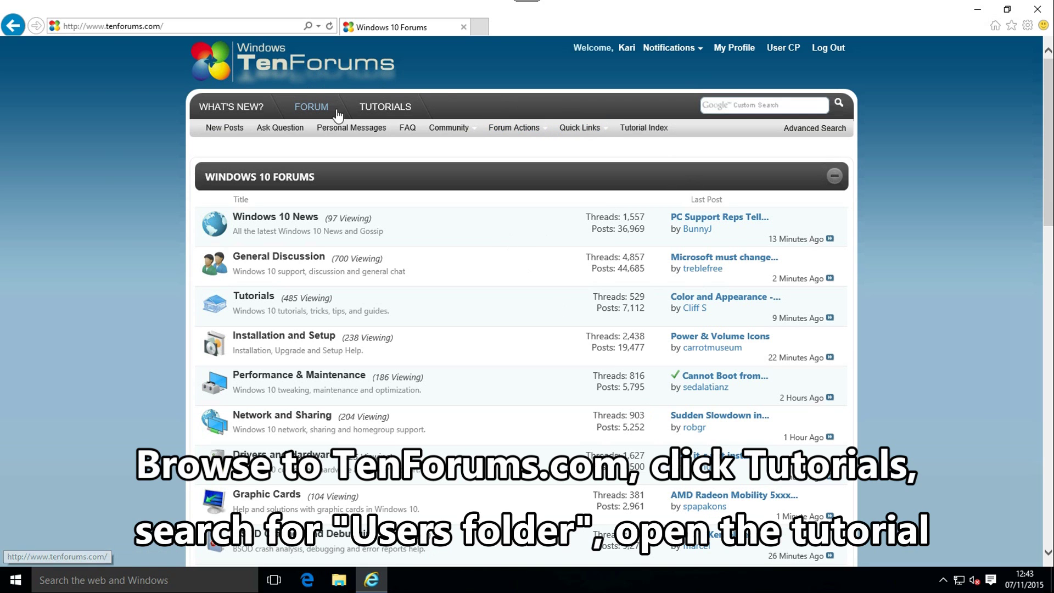
Search the TenForums tutorials for 'Users folder'.
left_click(387, 108)
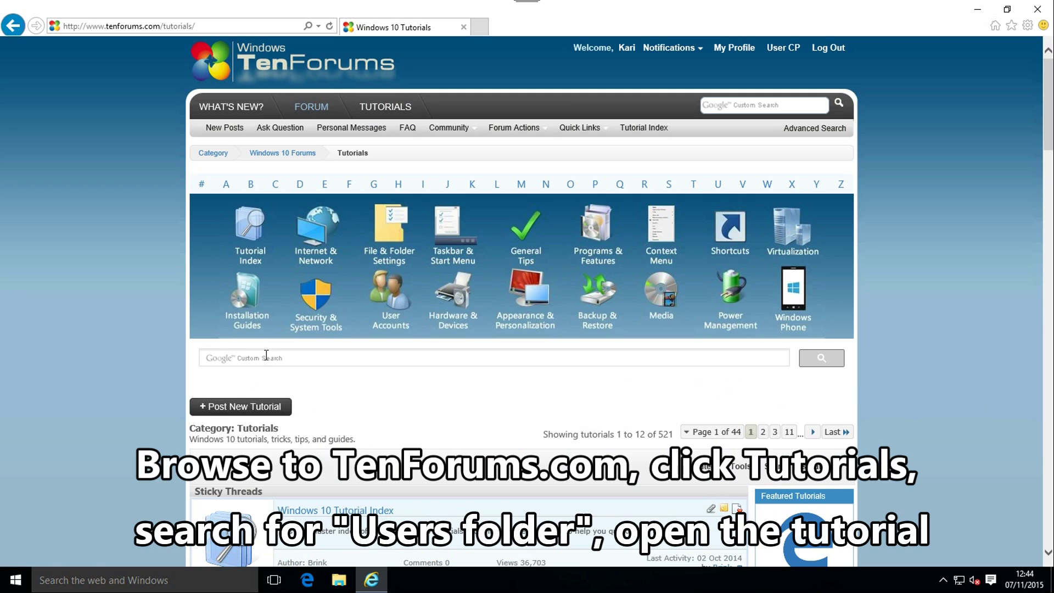
left_click(265, 356)
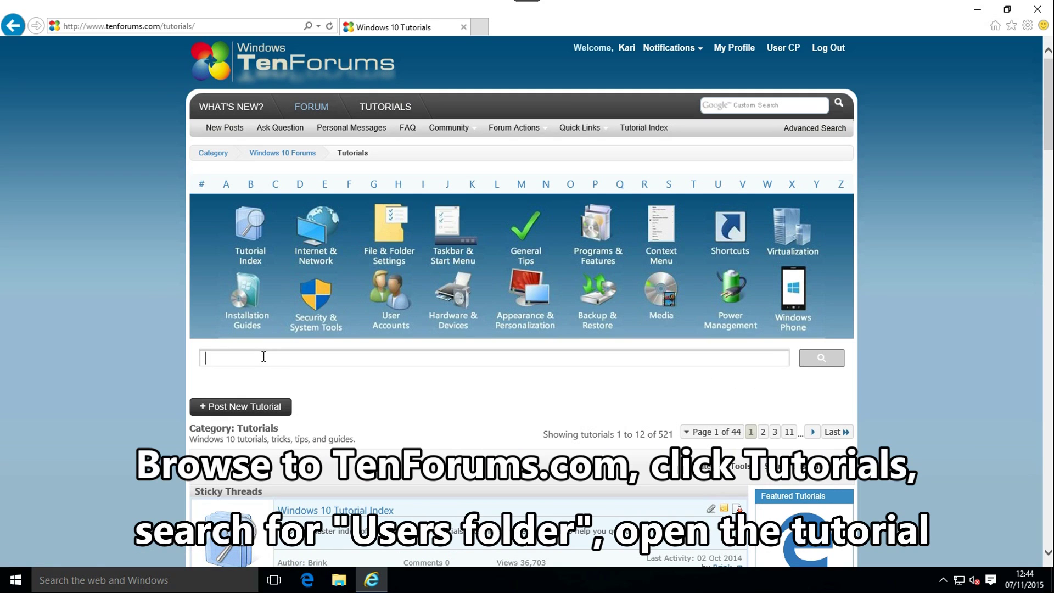
type("Users folder")
key("Return")
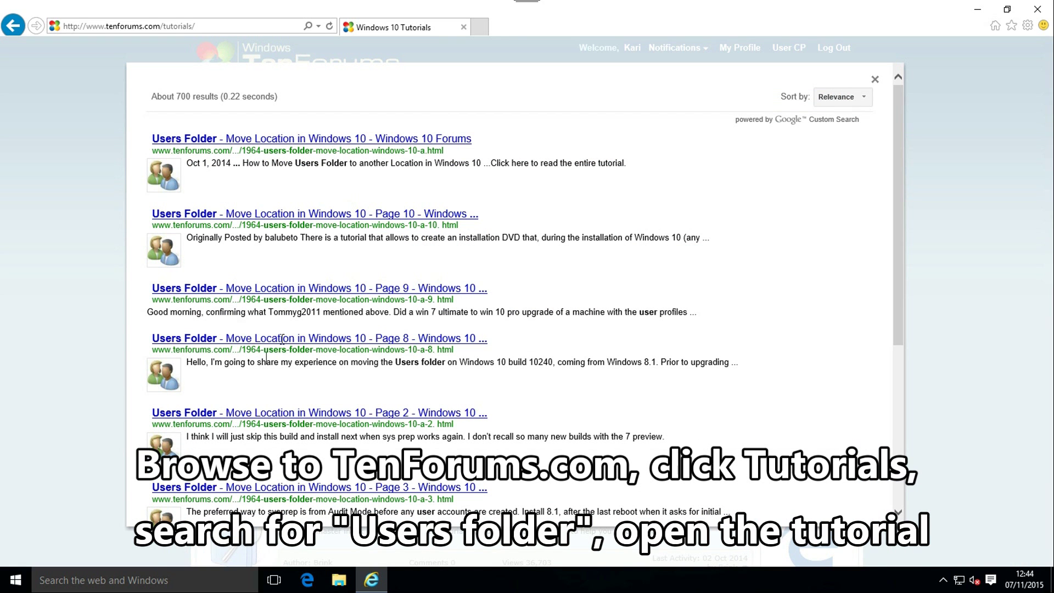
Open the Users Folder - Move Location tutorial and copy its XML answer-file code.
left_click(274, 140)
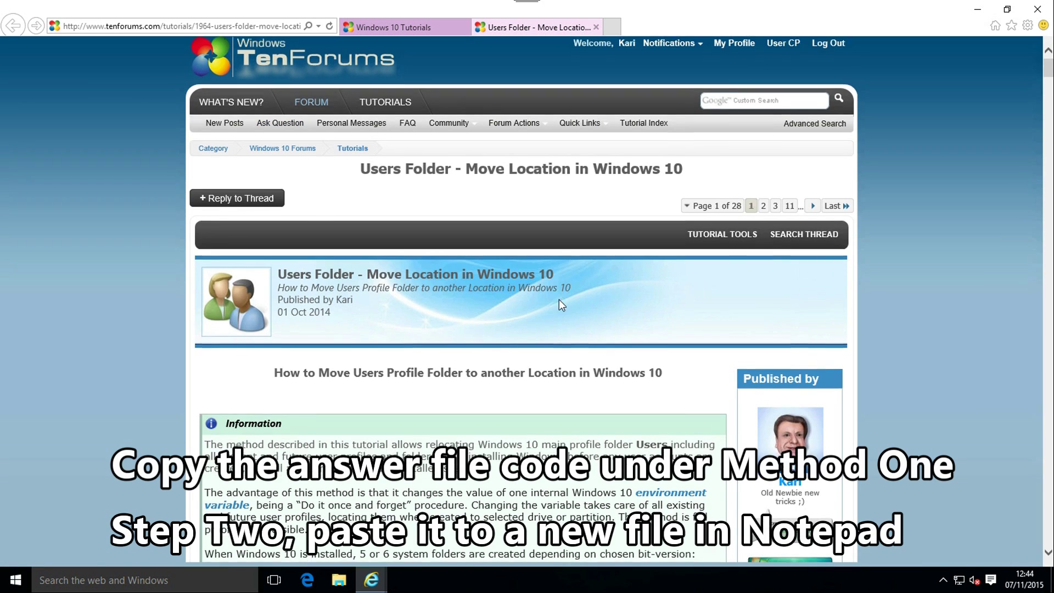
scroll(550, 299, "down", 5)
scroll(549, 299, "down", 15)
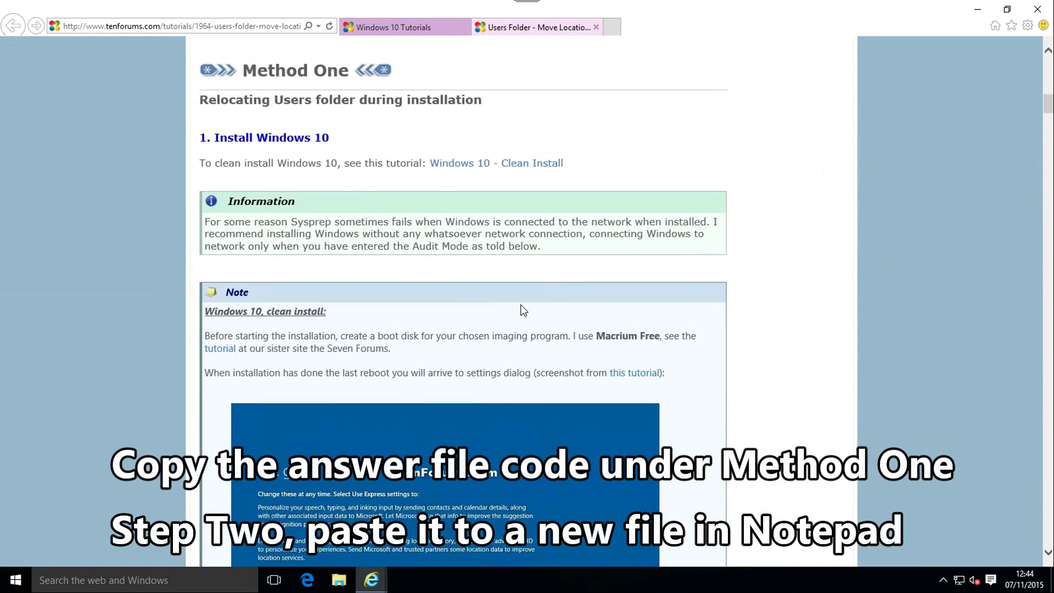
scroll(520, 309, "down", 20)
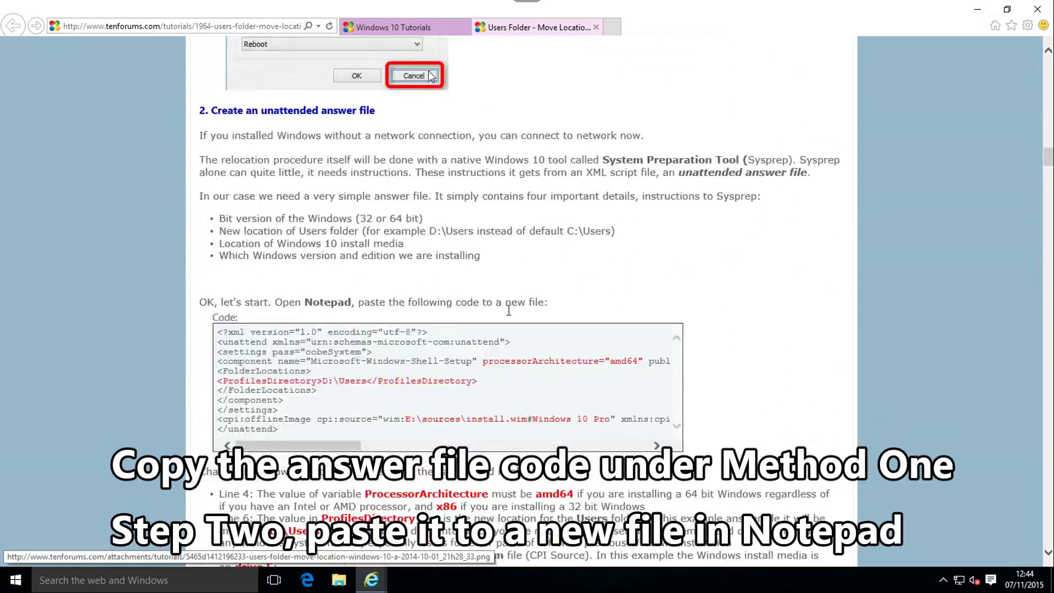
scroll(509, 311, "up", 3)
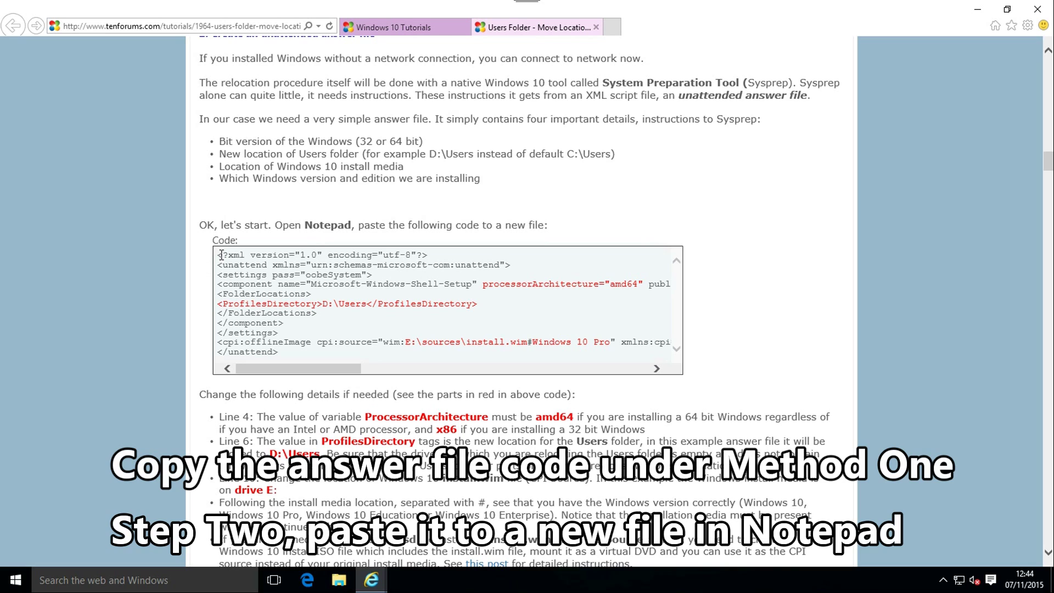
left_click_drag(219, 255, 315, 355)
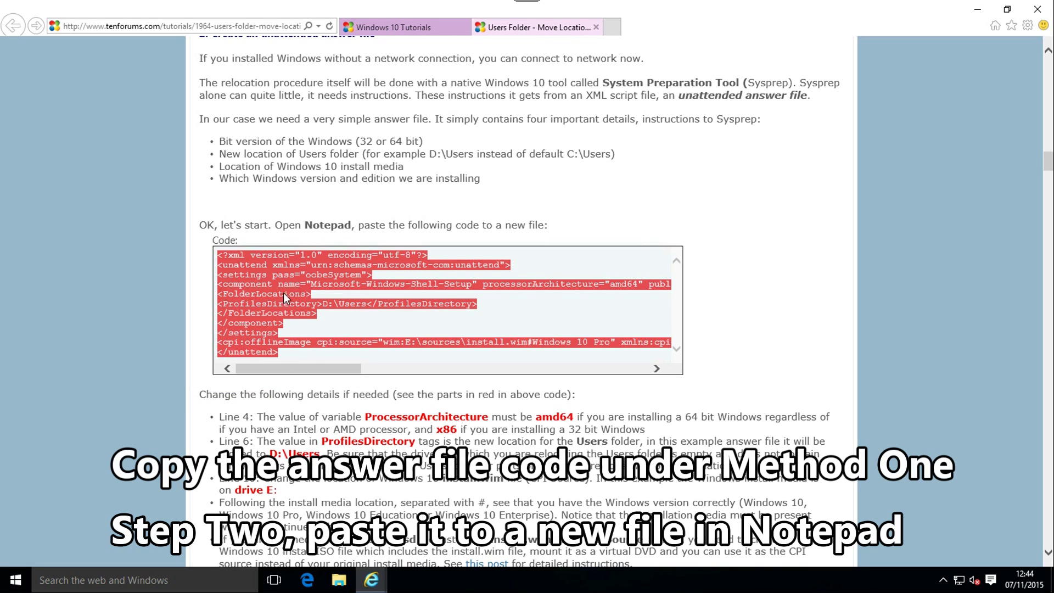
right_click(261, 272)
left_click(305, 303)
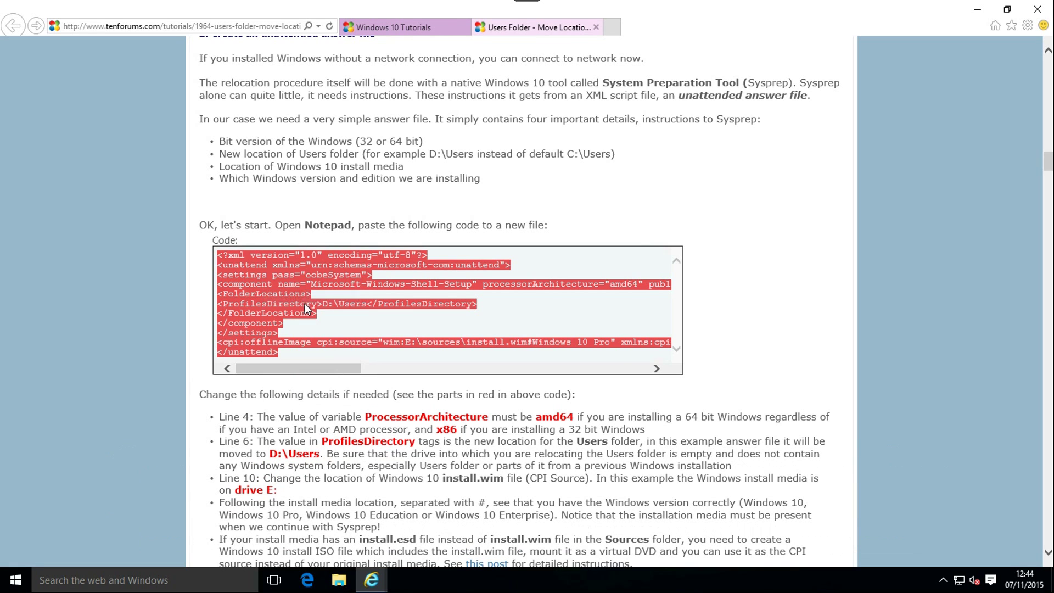
right_click(15, 580)
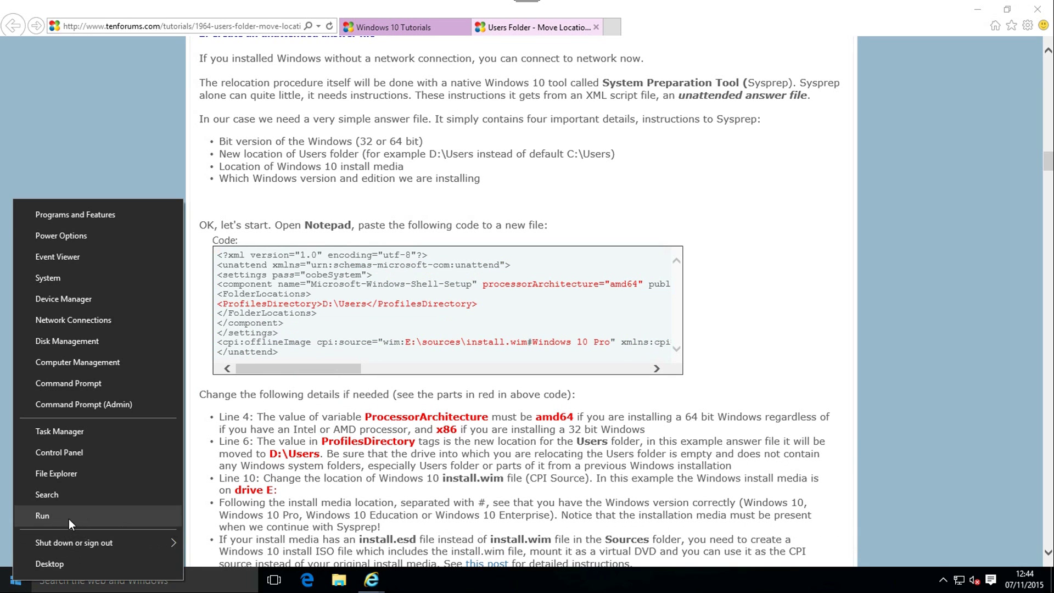
Launch Notepad from Run and paste the copied XML into a new document.
left_click(69, 516)
type("Notep")
key("Return")
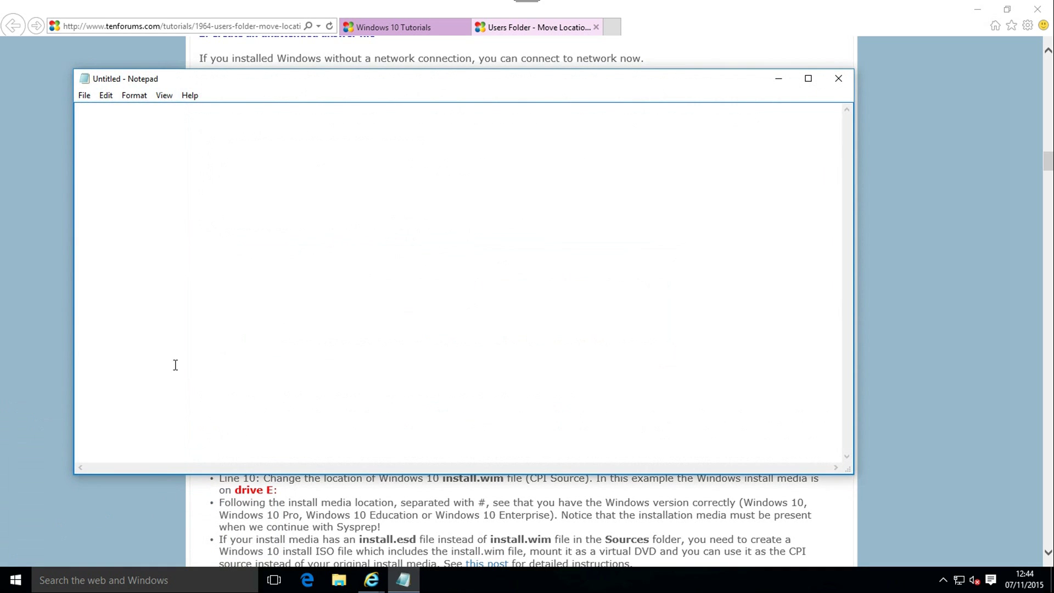
left_click(105, 94)
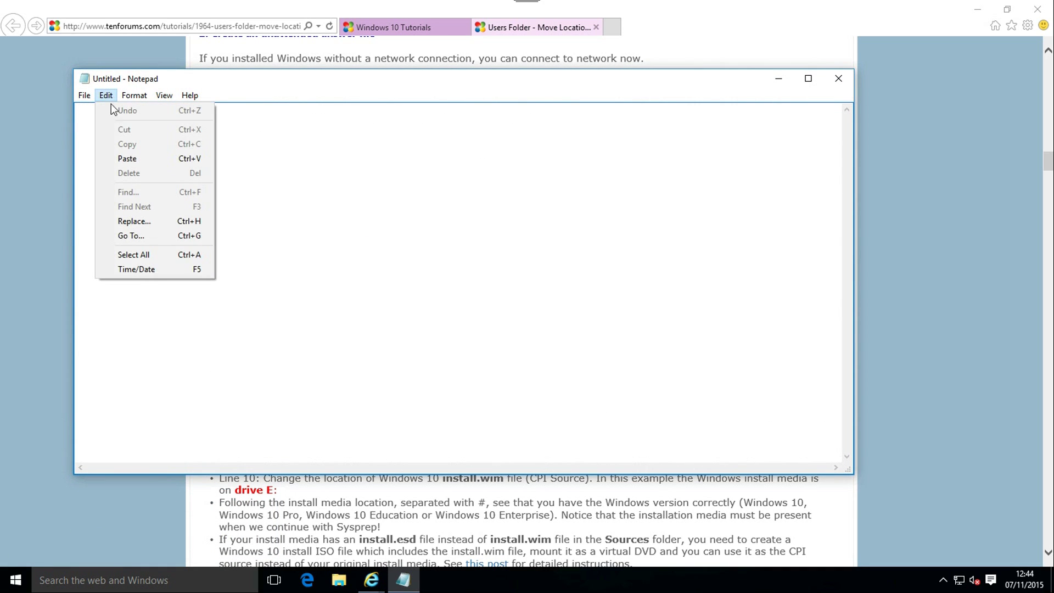
left_click(127, 158)
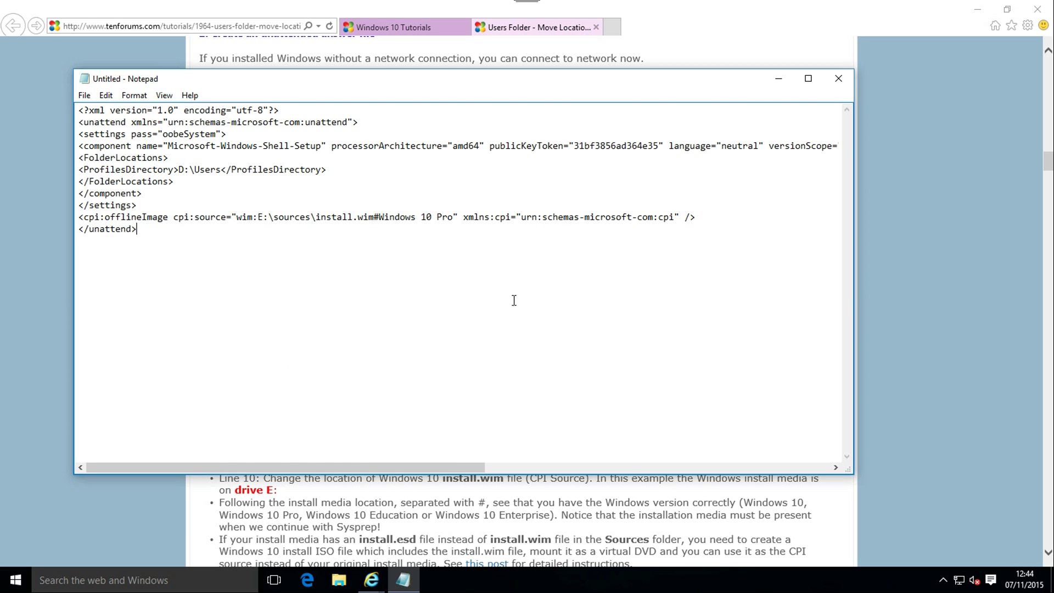
Back in the tutorial, review the Line 4 to Line 10 notes on values to change.
left_click(974, 286)
scroll(908, 286, "down", 3)
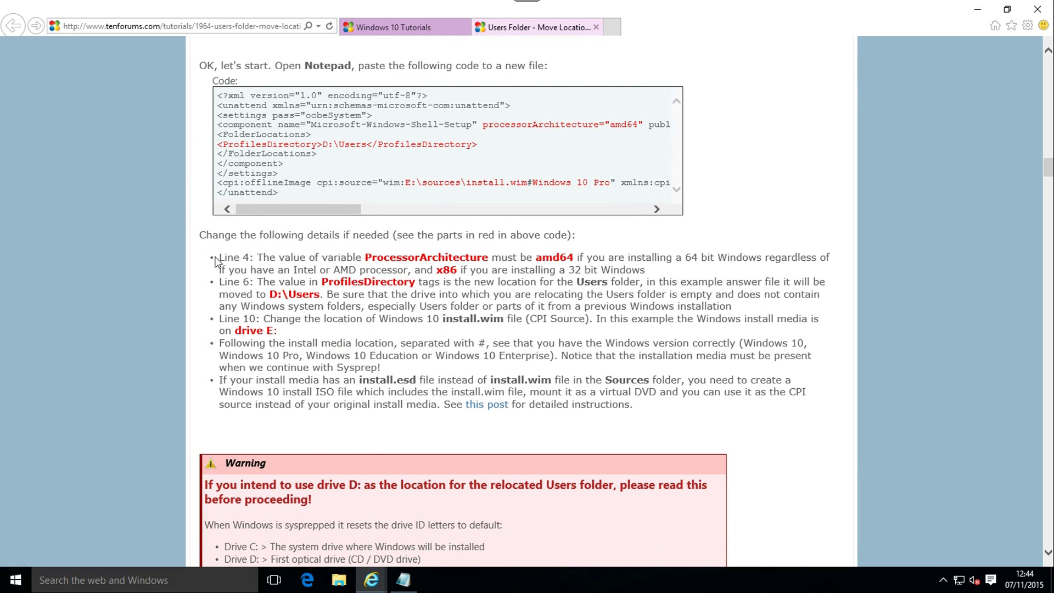
left_click_drag(220, 257, 416, 333)
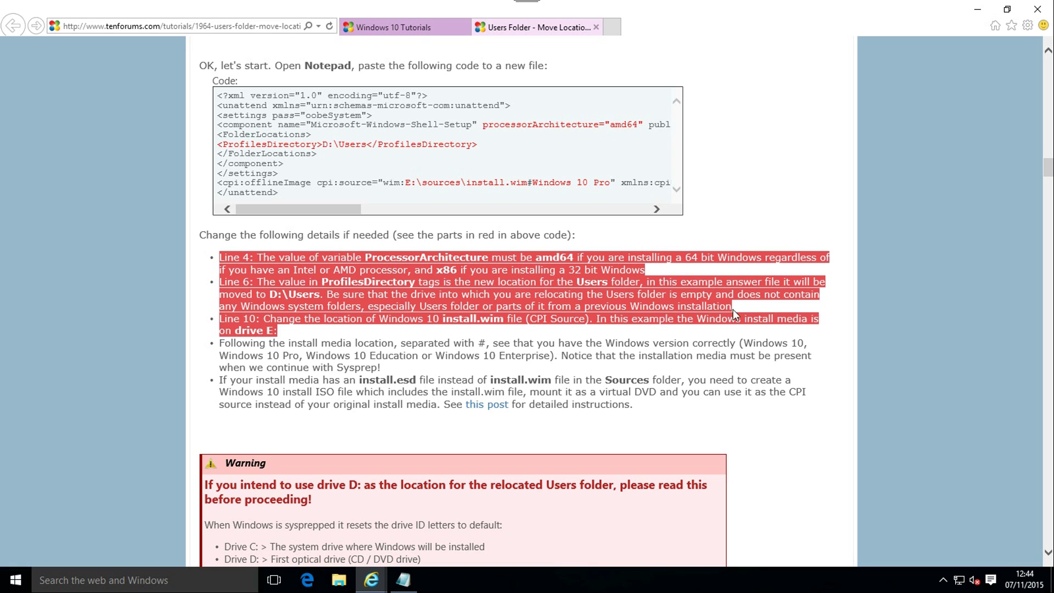
left_click(936, 360)
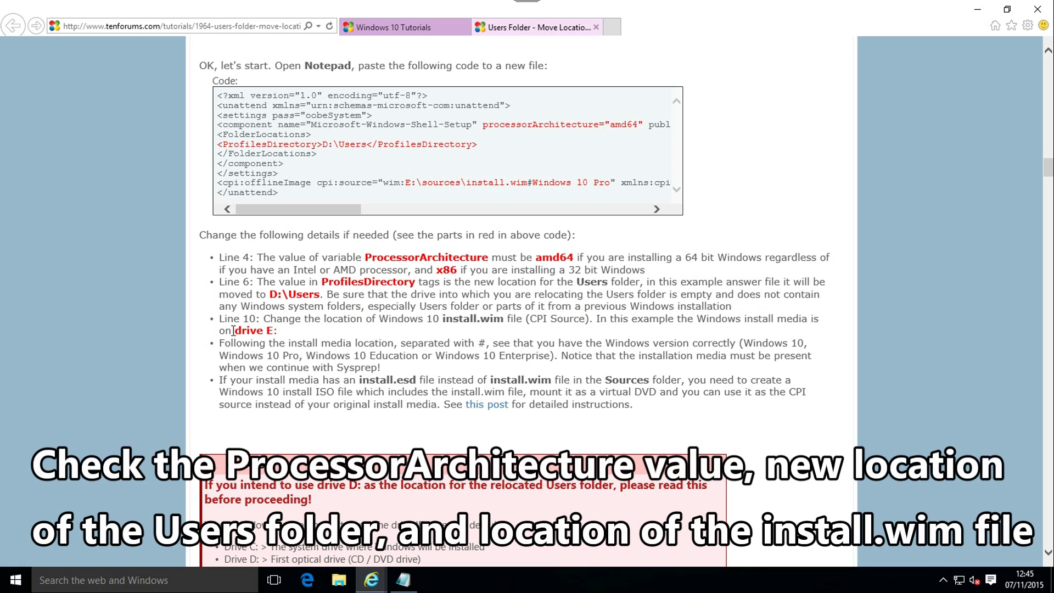
In File Explorer, confirm the User Profiles (E:) drive is empty.
left_click(404, 580)
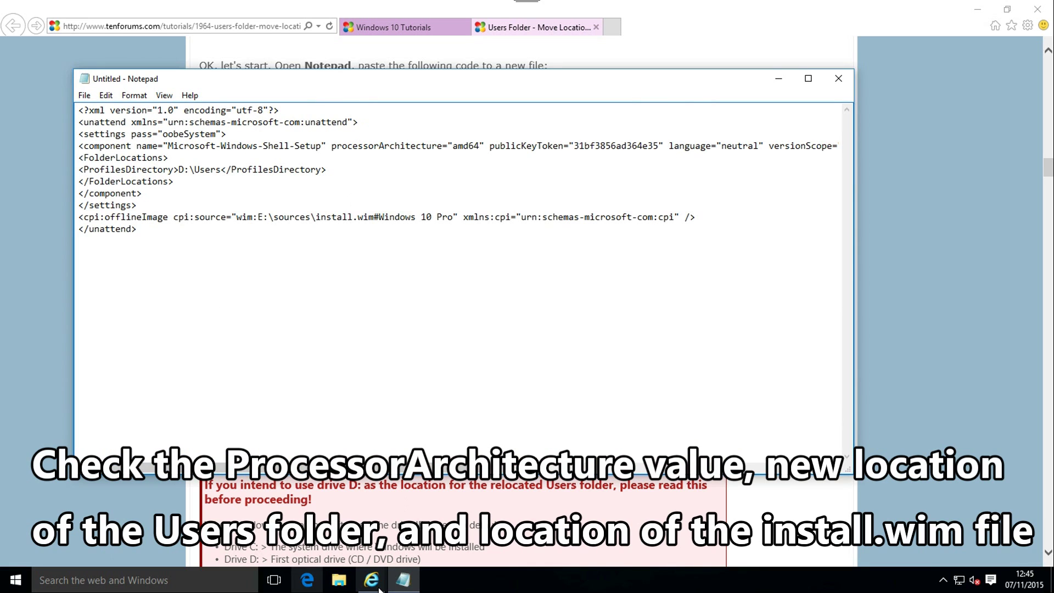
left_click(341, 585)
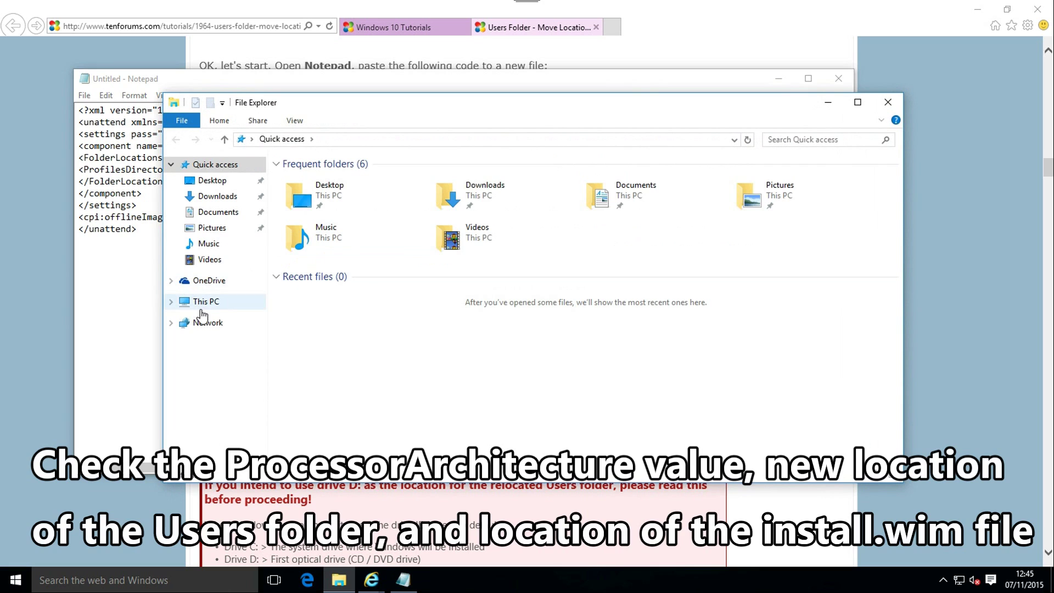
left_click(198, 301)
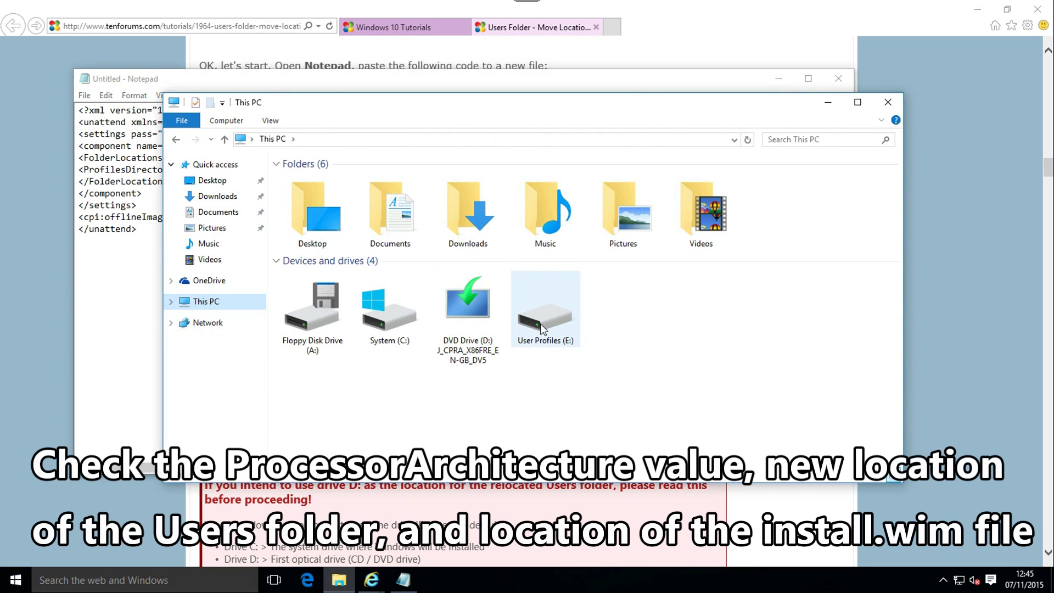
left_click(540, 324)
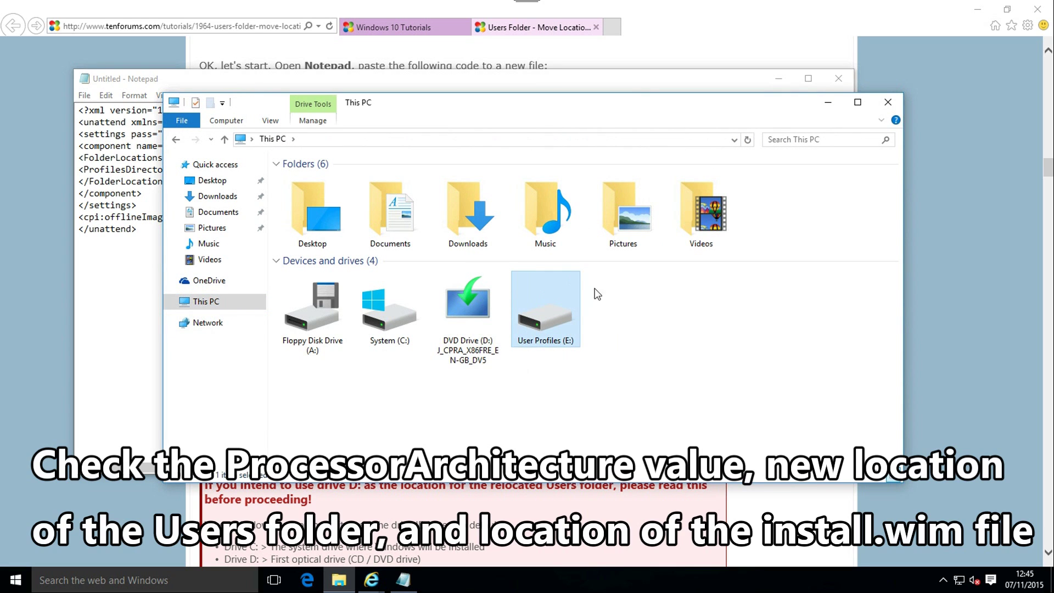
double_click(555, 305)
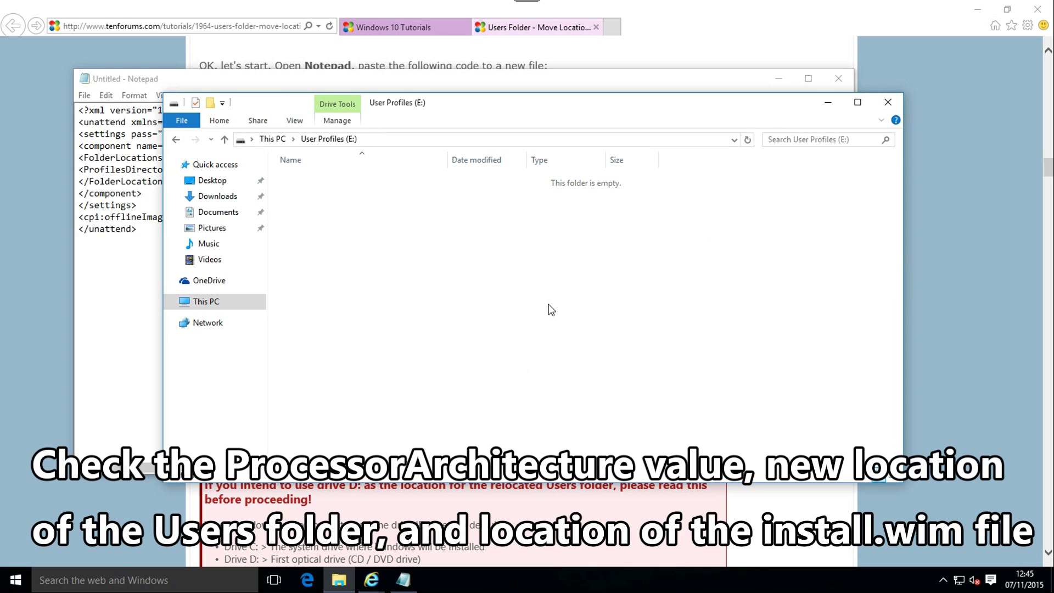
left_click(175, 140)
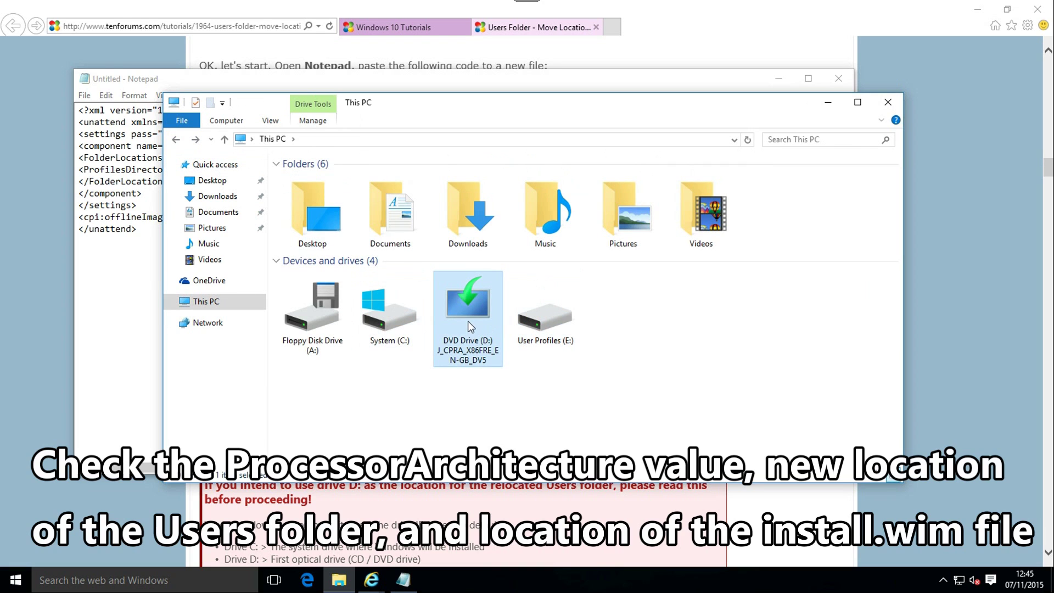
Locate install.wim in the sources folder of DVD Drive (D:), then close File Explorer.
left_click(483, 304)
double_click(477, 297)
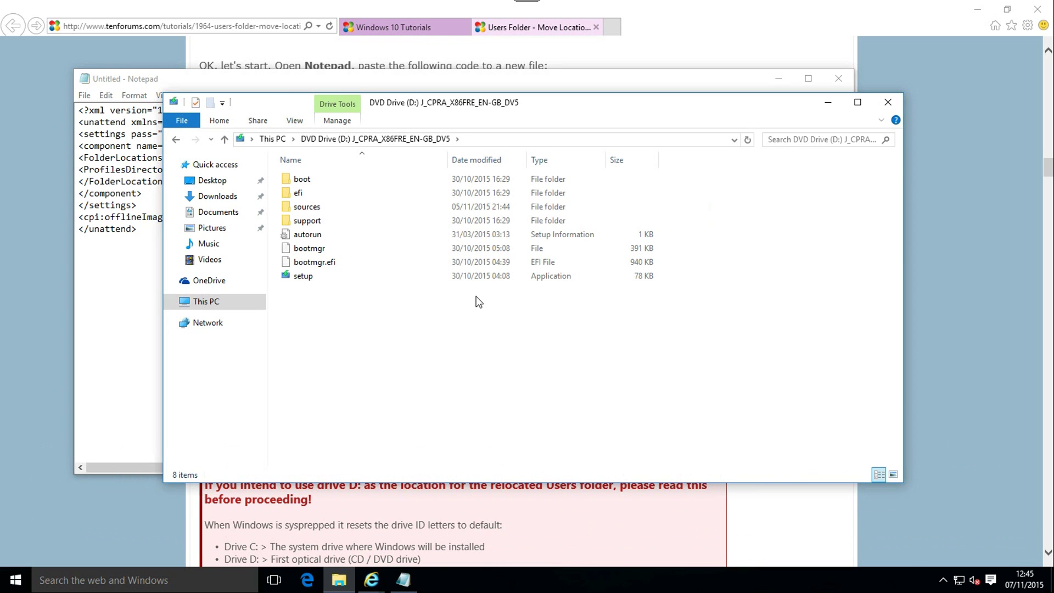
double_click(322, 205)
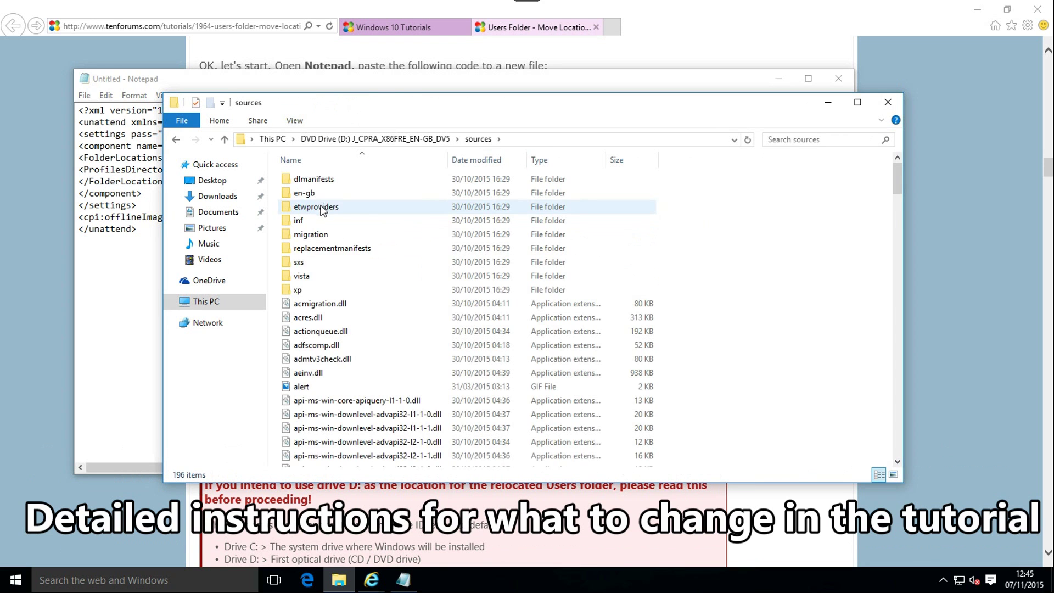
scroll(356, 302, "down", 20)
scroll(358, 309, "down", 3)
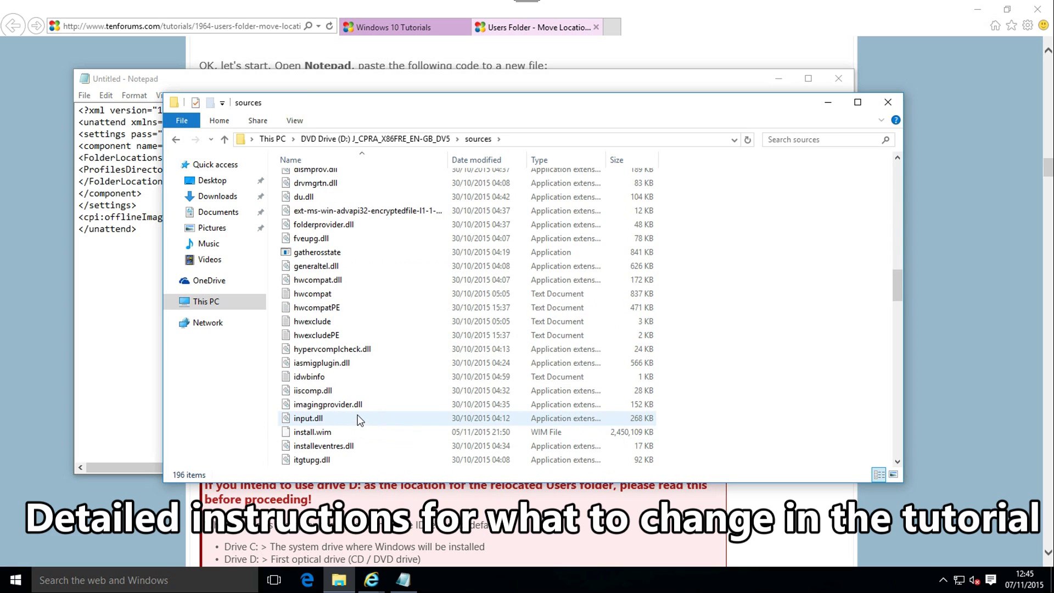
left_click(341, 434)
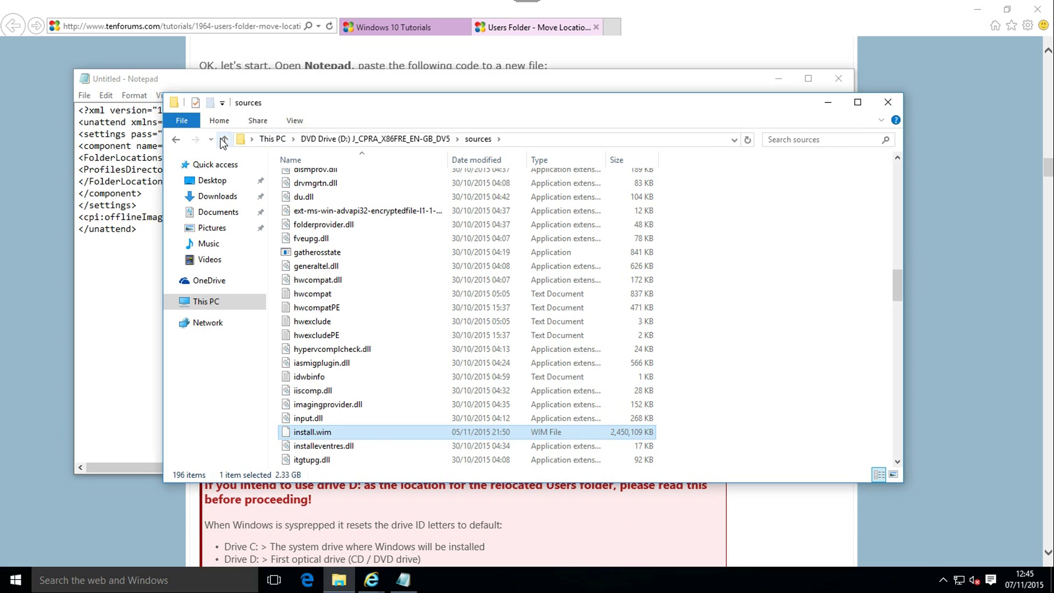
left_click(206, 301)
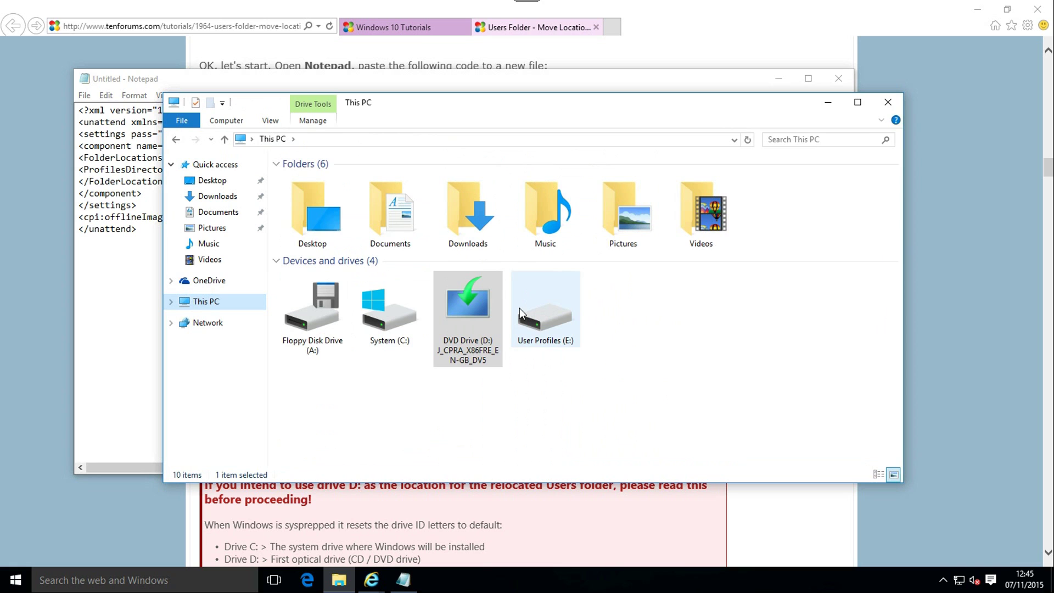
left_click(454, 345)
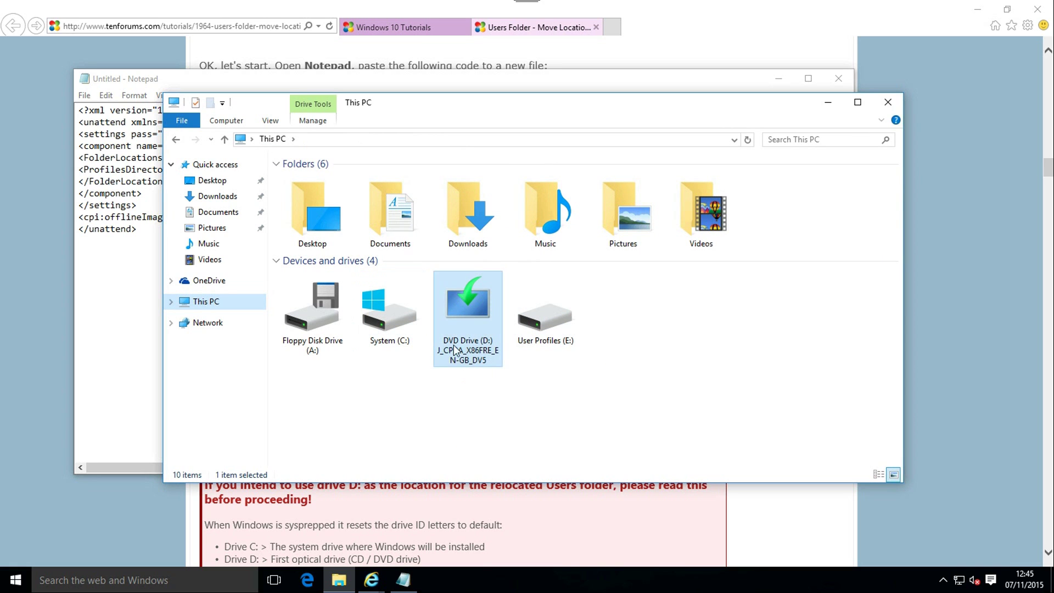
left_click(550, 326)
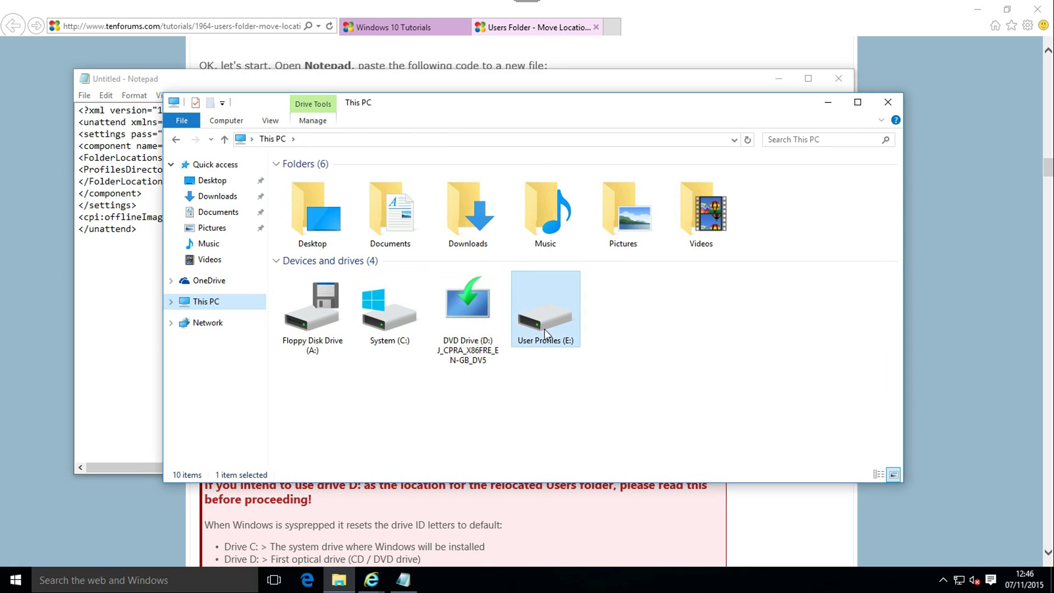
left_click(887, 101)
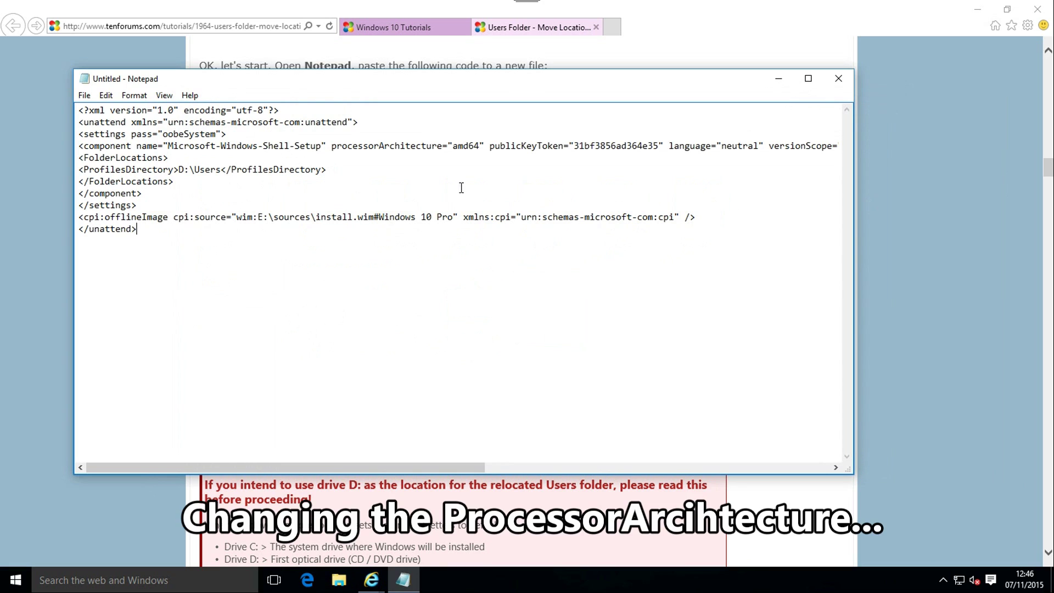
Change amd64 to x86, the ProfilesDirectory drive from D to E, and the install.wim drive from E to D.
left_click_drag(453, 144, 479, 139)
type("x86")
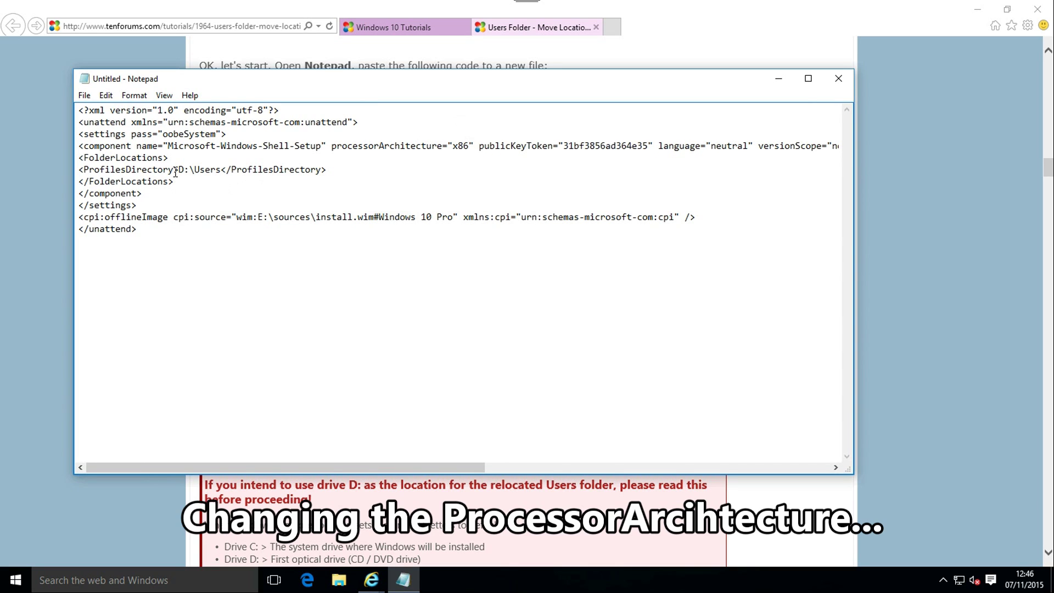
left_click_drag(179, 168, 185, 167)
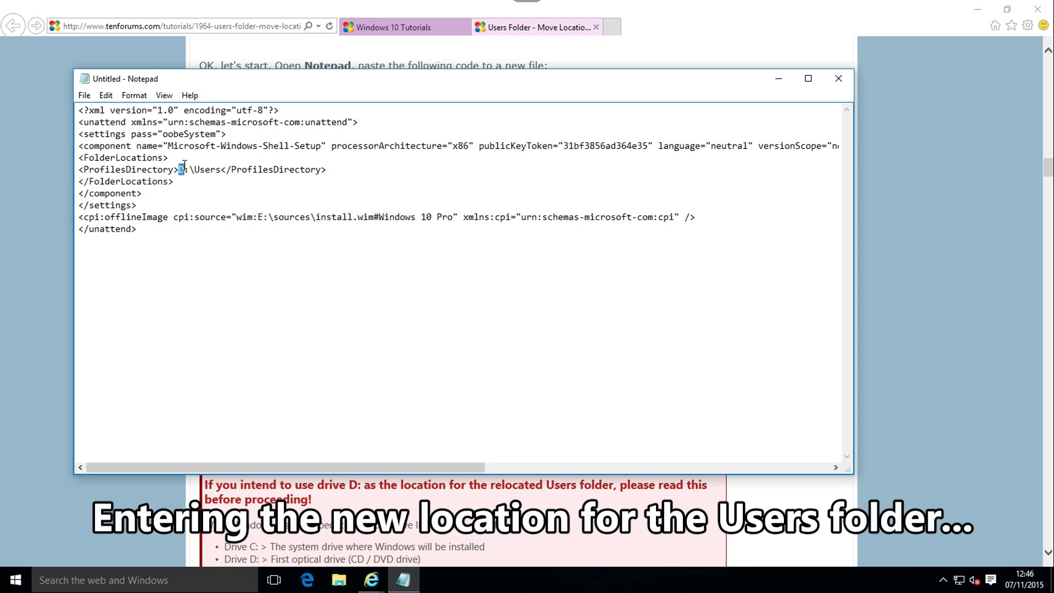
type("E")
left_click_drag(259, 218, 267, 216)
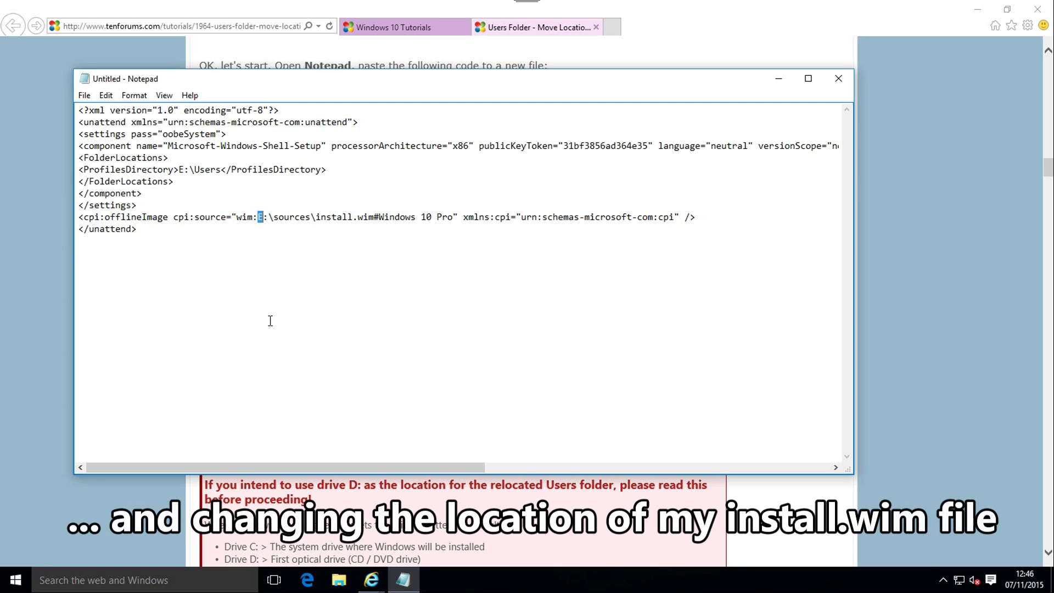
type("D")
Close the untitled Notepad answer file, choose to save it, and browse to User Profiles (E:).
double_click(84, 74)
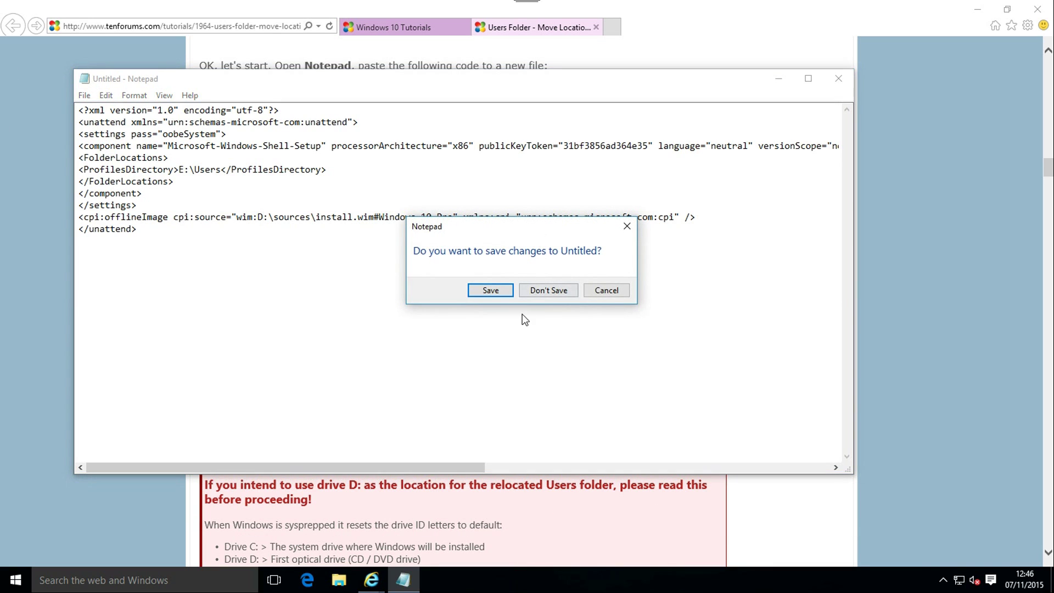
left_click(506, 295)
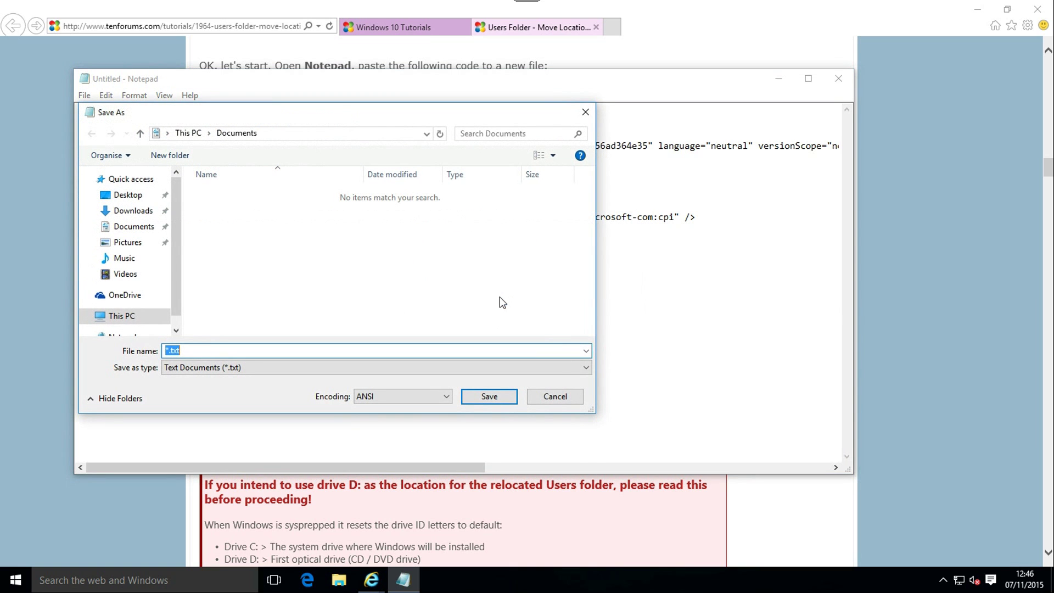
left_click(116, 316)
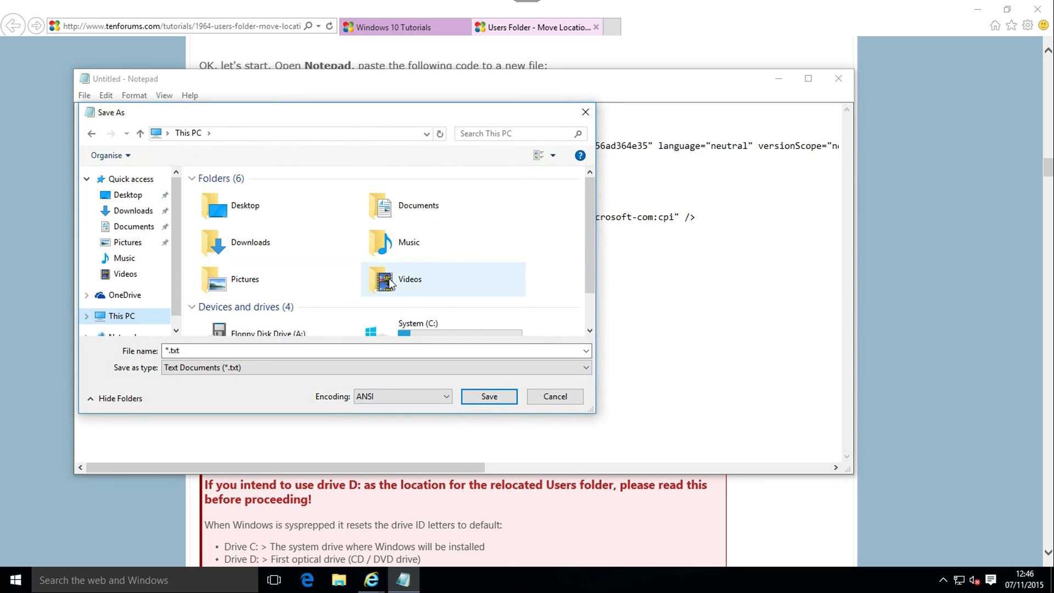
double_click(454, 314)
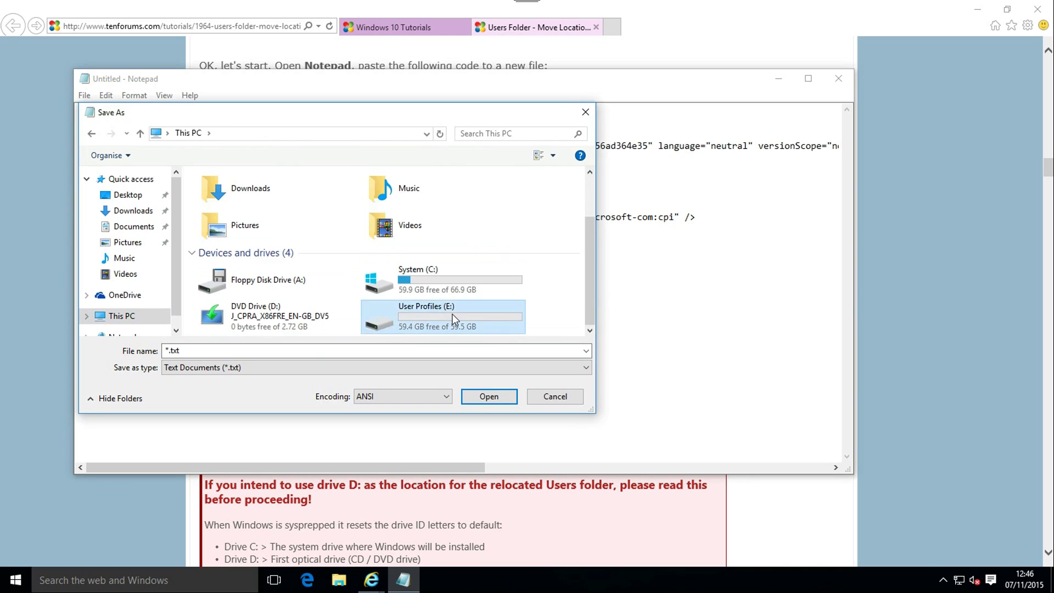
Save the file as relocate.xml with the All Files type, then close Notepad.
left_click(267, 352)
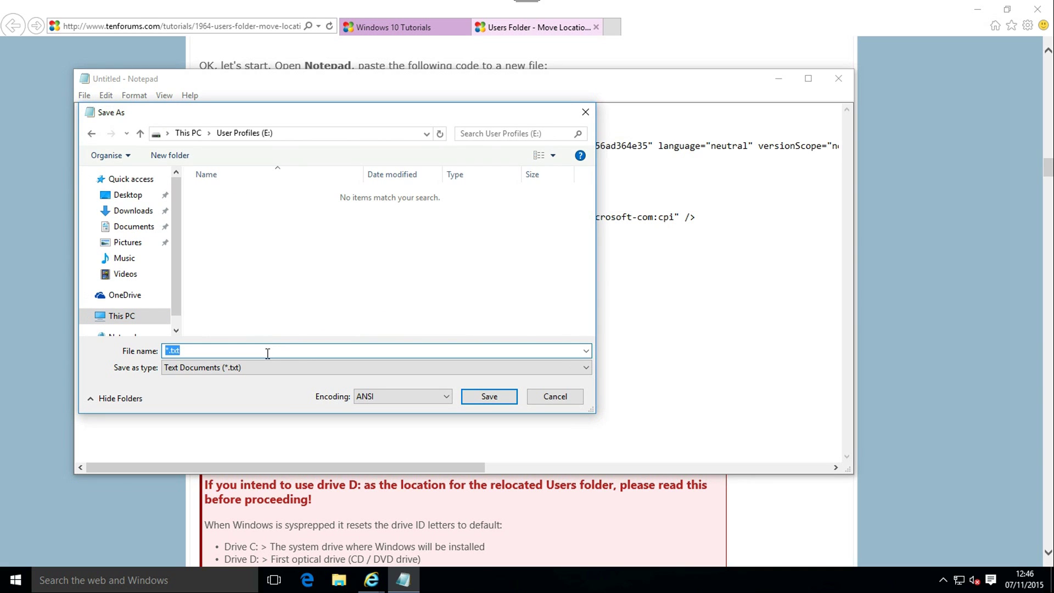
type("relocate.xml")
left_click(259, 376)
left_click(246, 394)
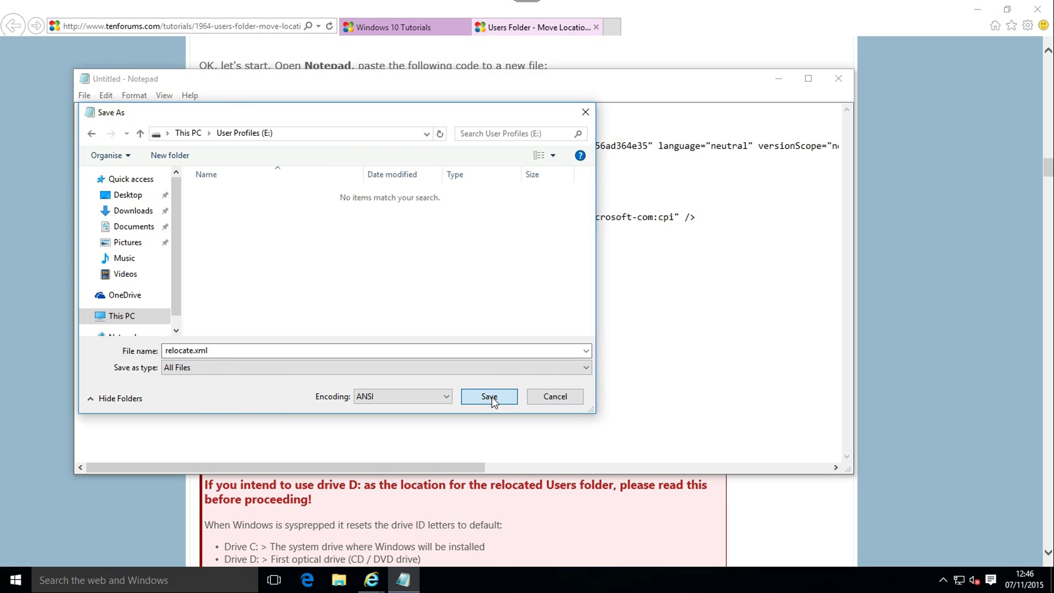
left_click(491, 397)
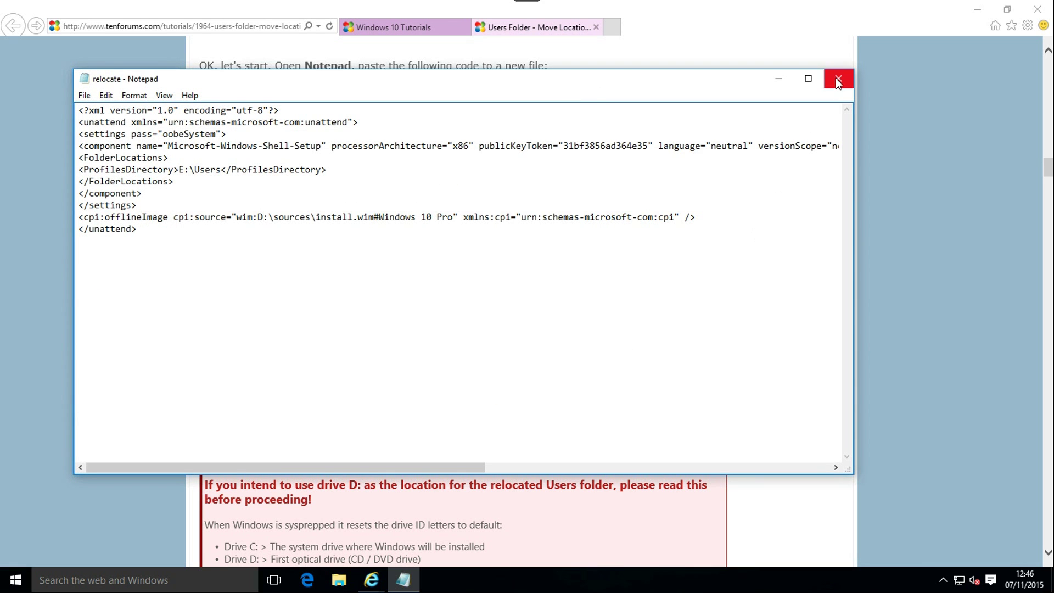
left_click(838, 79)
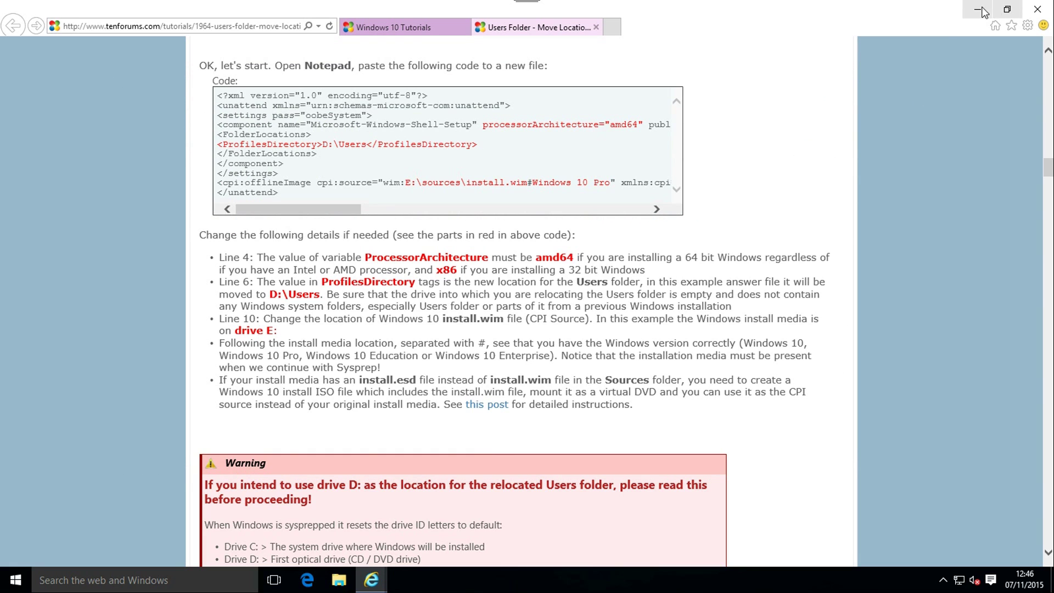
Find relocate.xml on User Profiles (E:) in File Explorer and open it in Notepad for editing.
left_click(1007, 9)
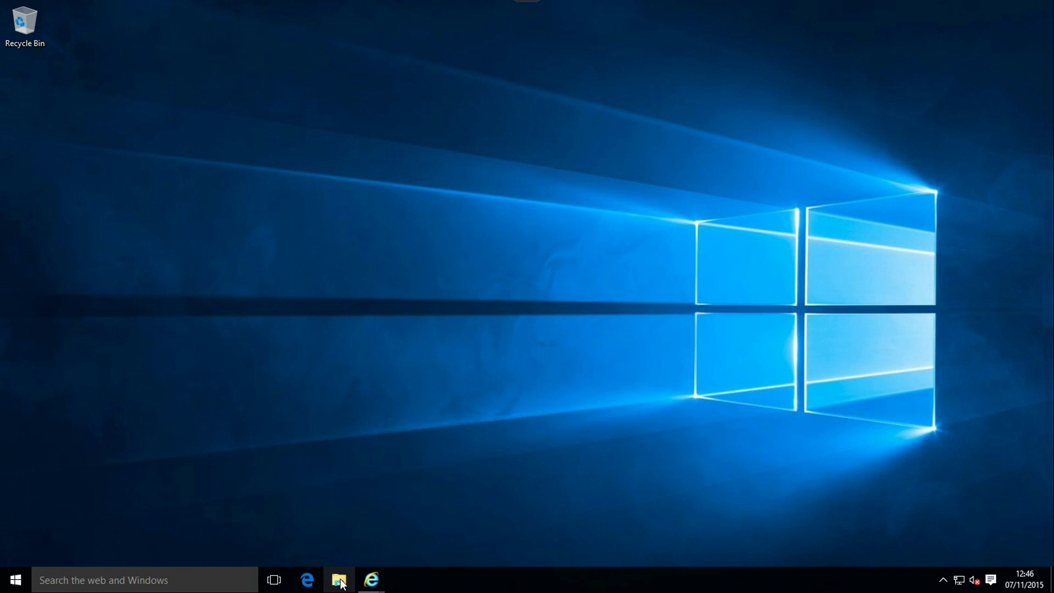
left_click(340, 581)
left_click(192, 302)
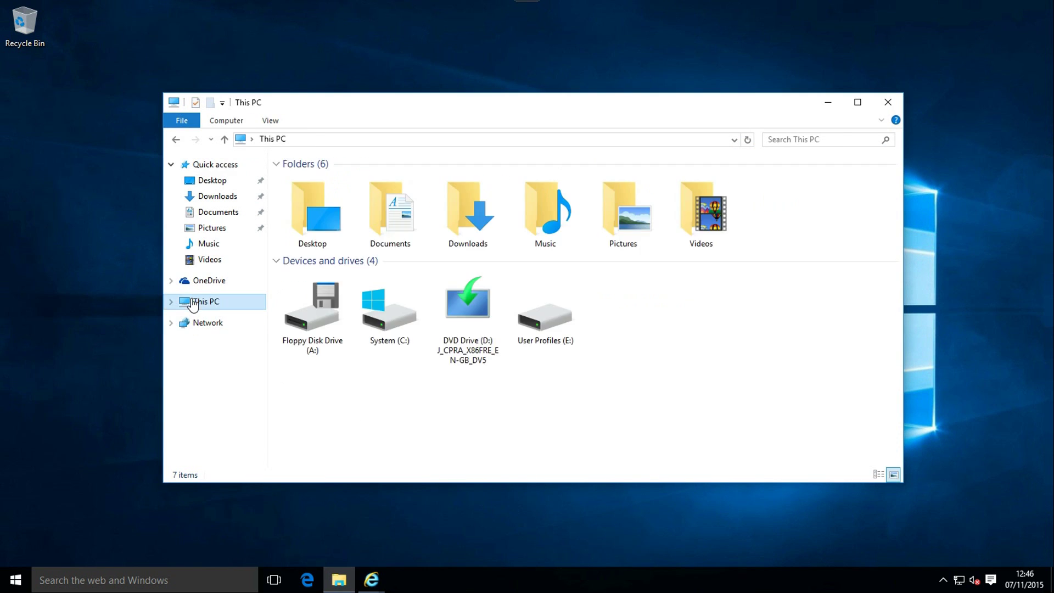
double_click(560, 315)
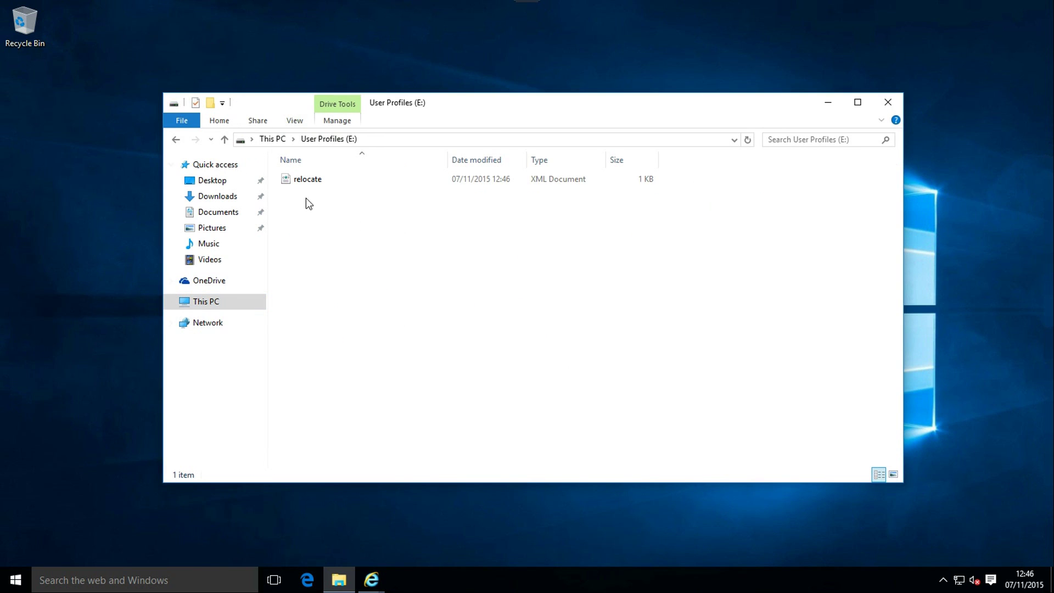
left_click(316, 179)
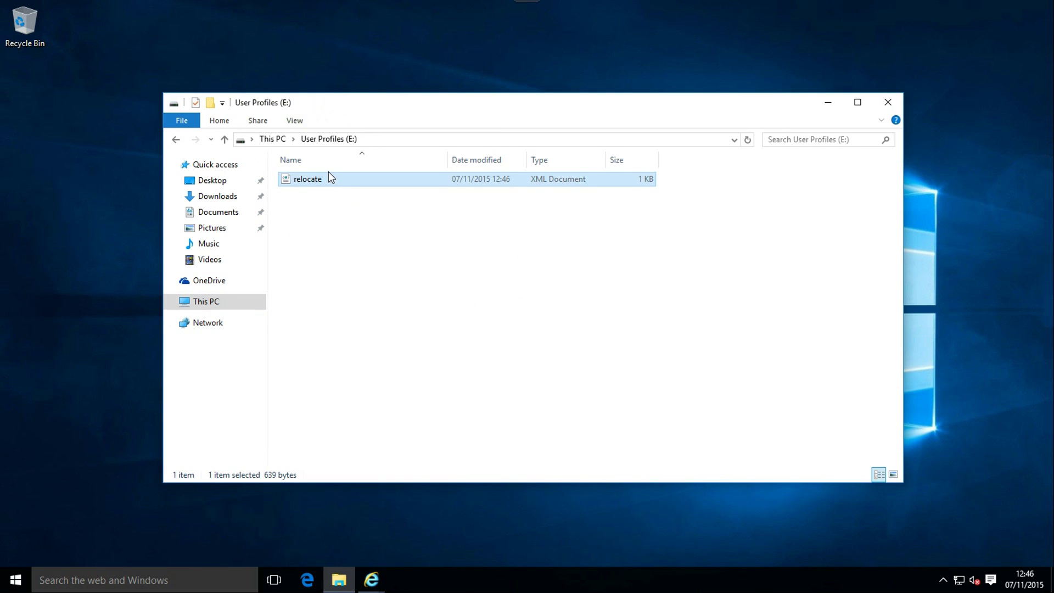
right_click(326, 179)
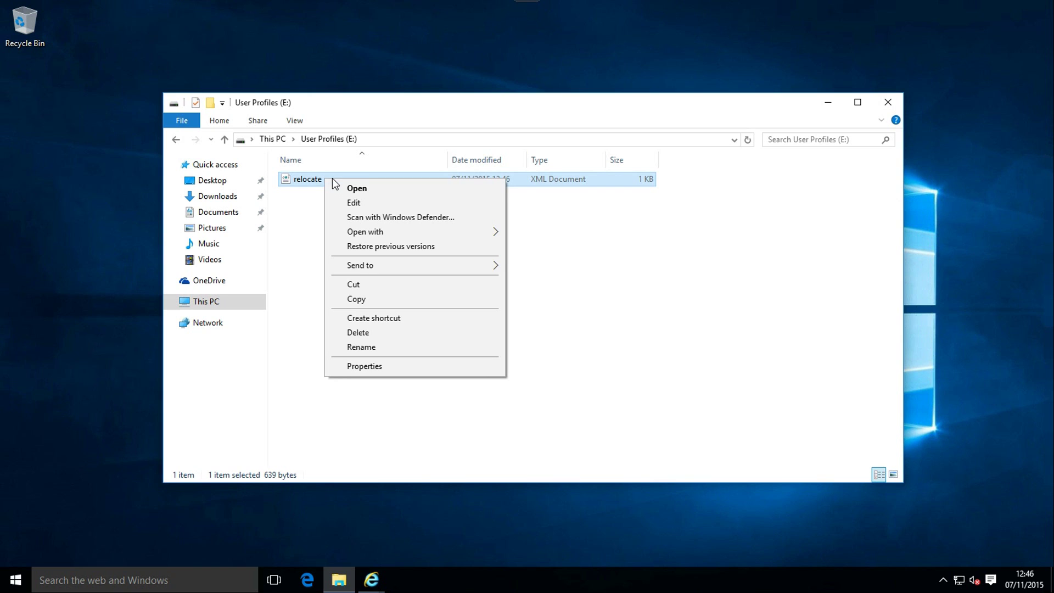
left_click(386, 202)
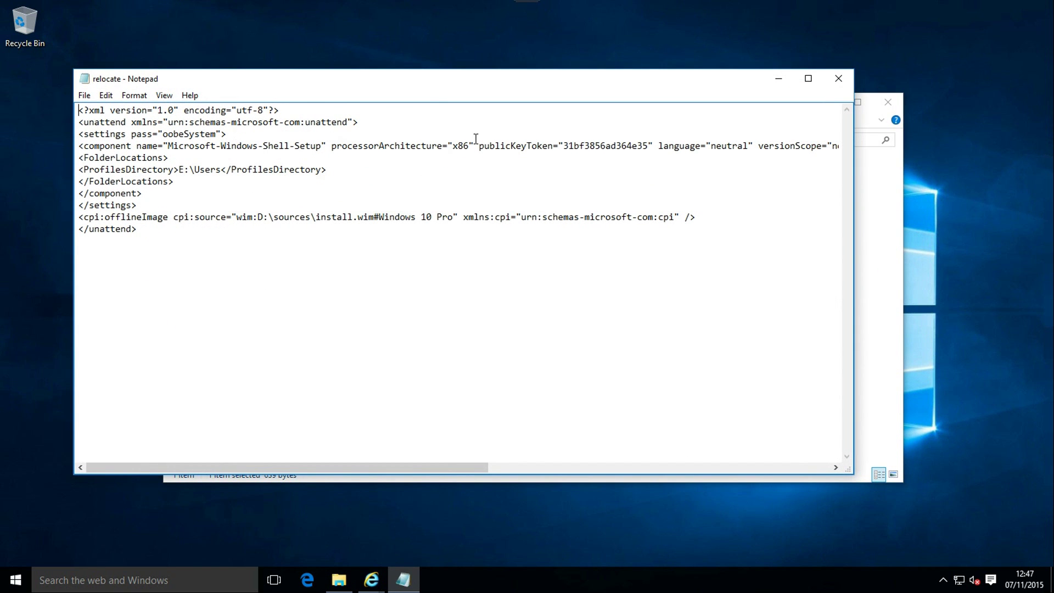
Highlight the x86 architecture, ProfilesDirectory E:\Users and install.wim lines, then close Notepad and Explorer.
left_click_drag(332, 145, 470, 144)
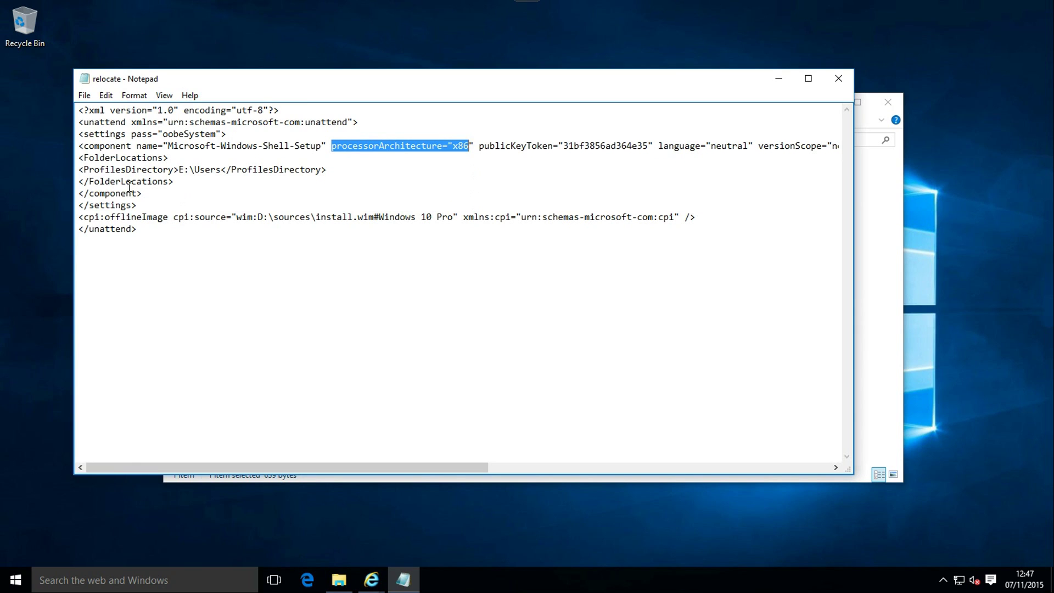
left_click_drag(81, 174, 354, 170)
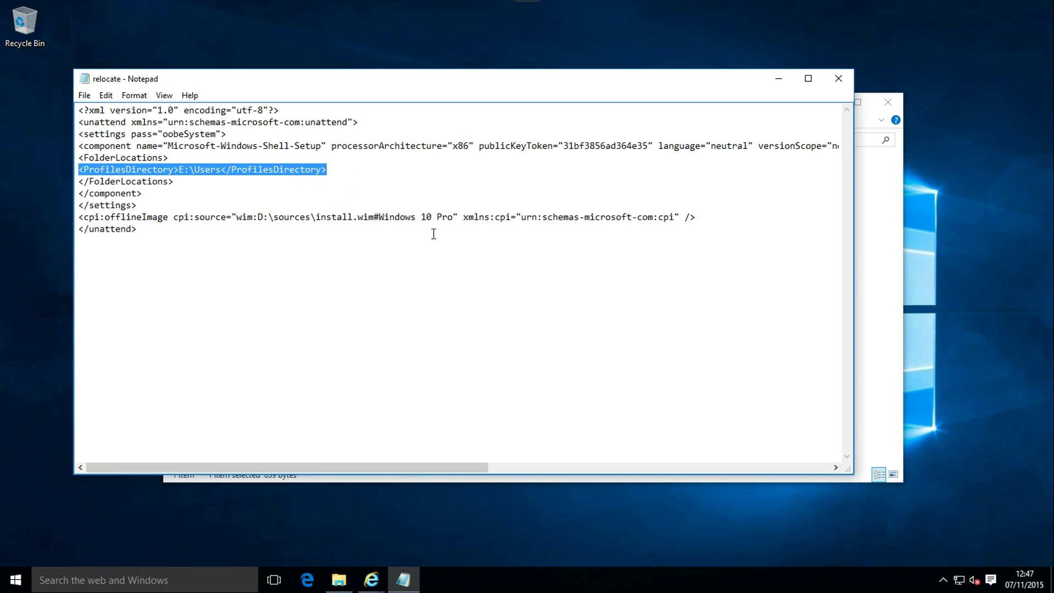
left_click_drag(175, 217, 459, 215)
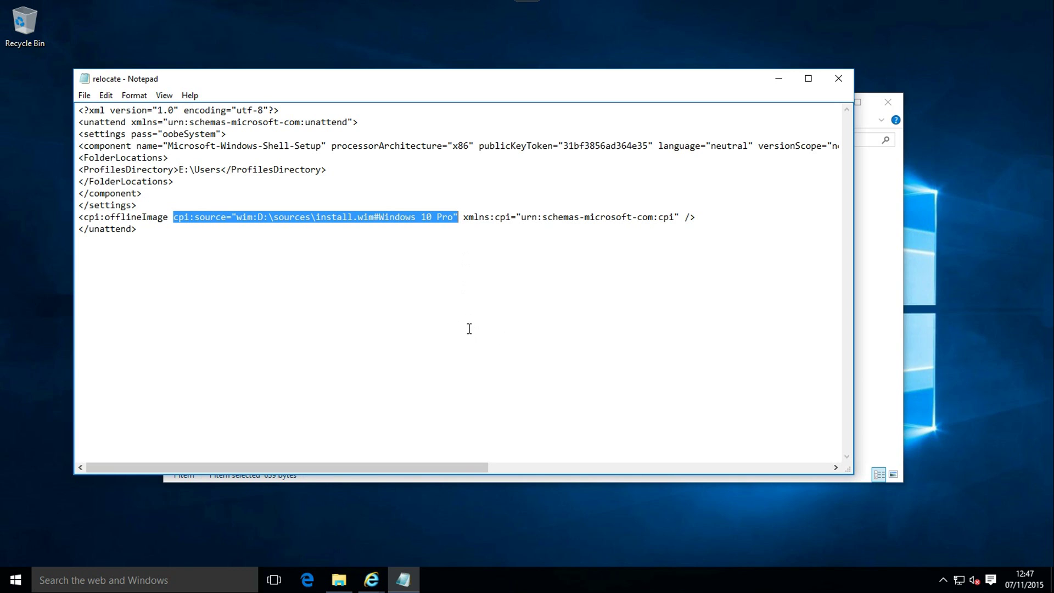
left_click(837, 77)
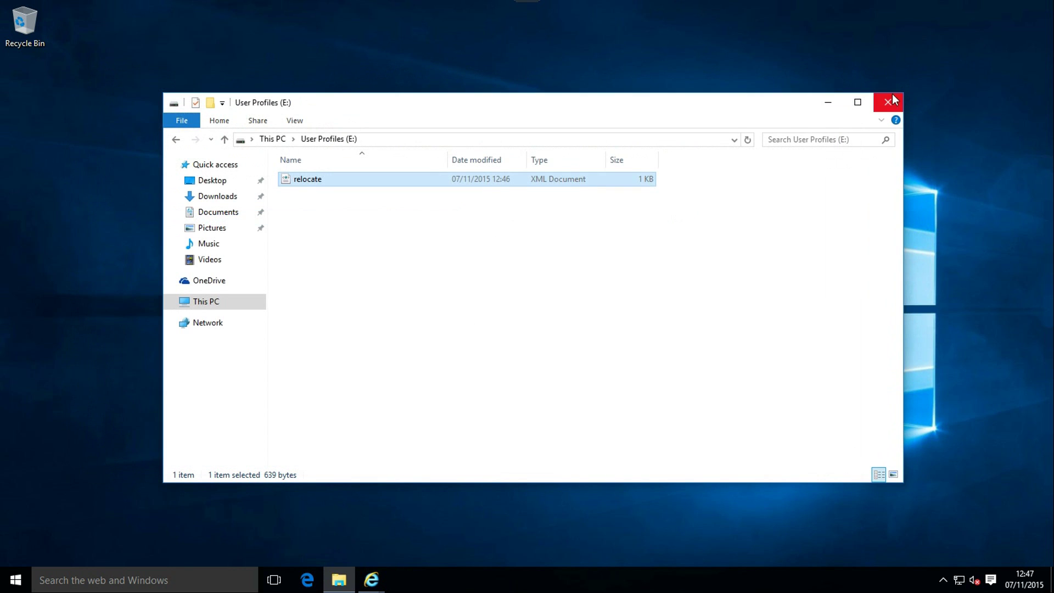
left_click(888, 102)
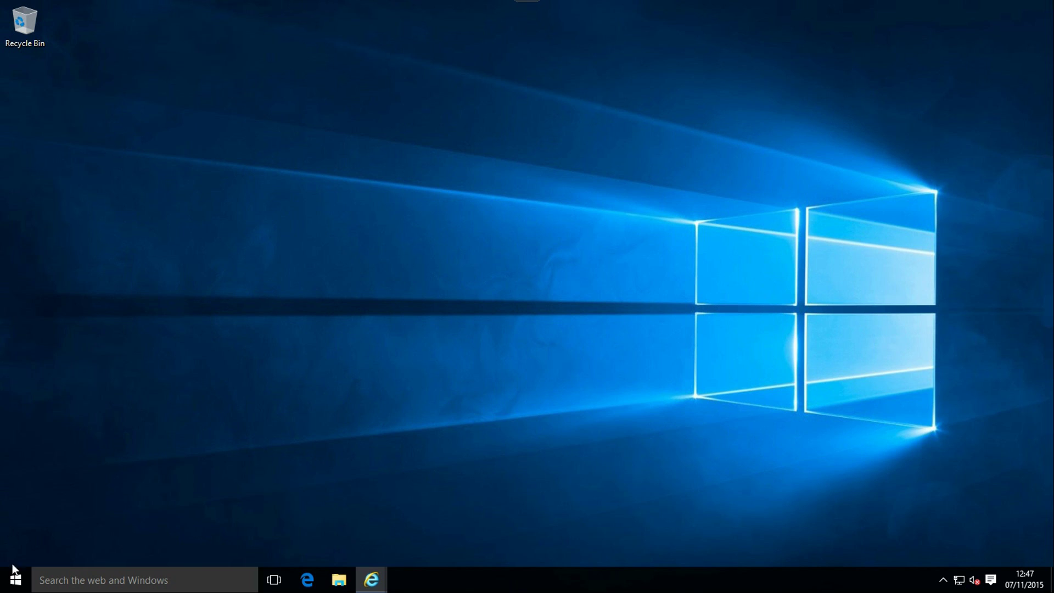
Open Command Prompt (Admin) from the Win+X menu and set its font to Lucida Console, size 20.
right_click(15, 580)
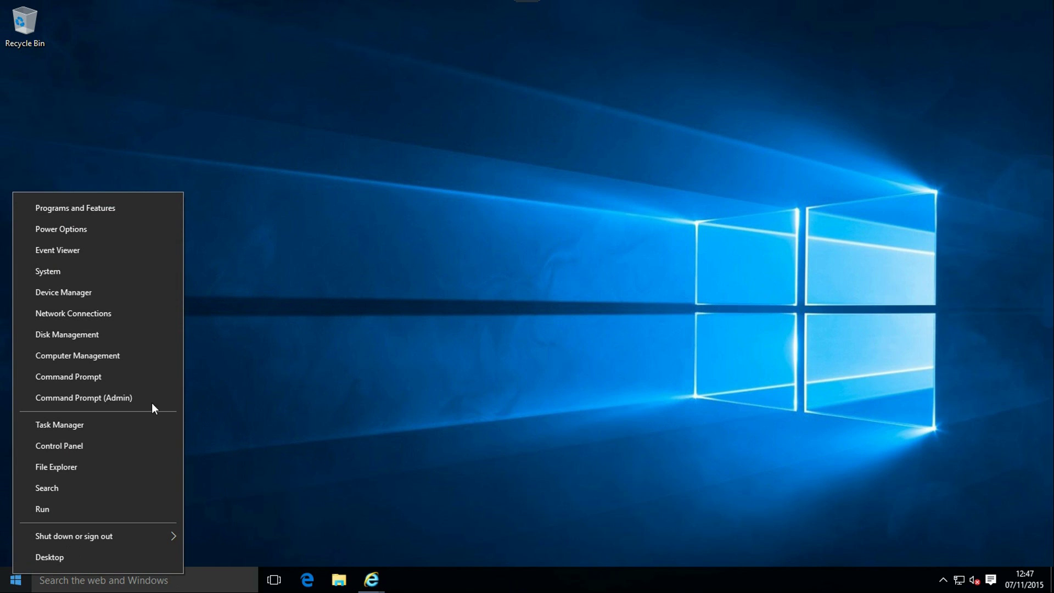
left_click(134, 397)
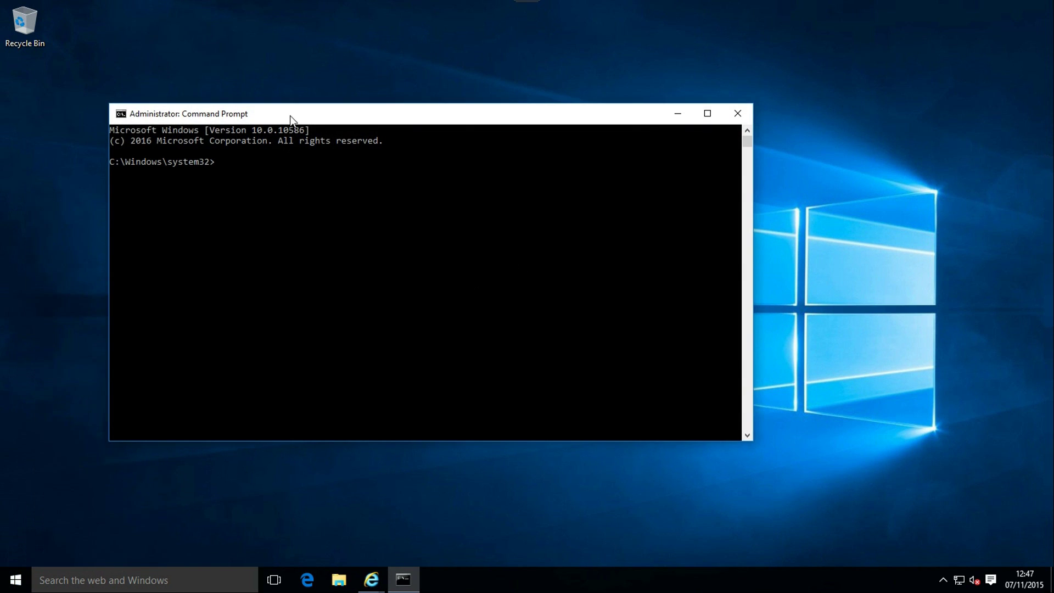
right_click(290, 118)
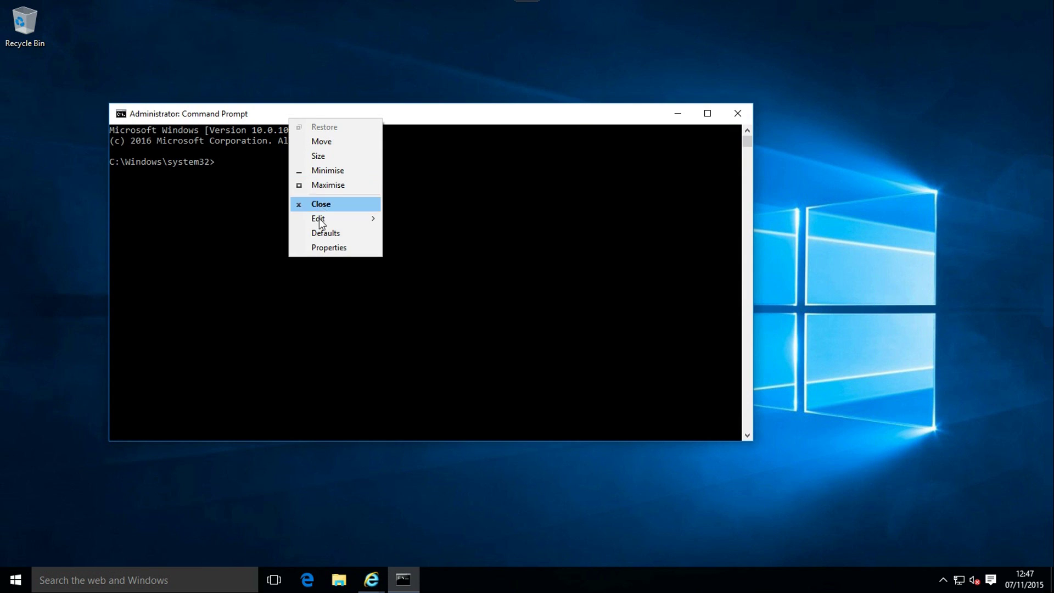
left_click(328, 247)
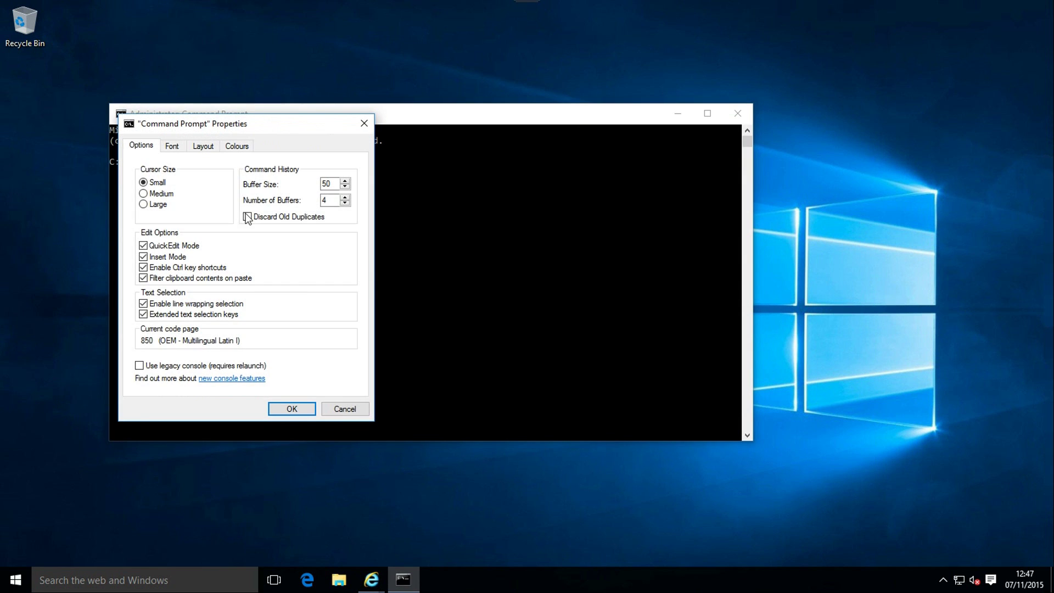
left_click(172, 145)
left_click(154, 284)
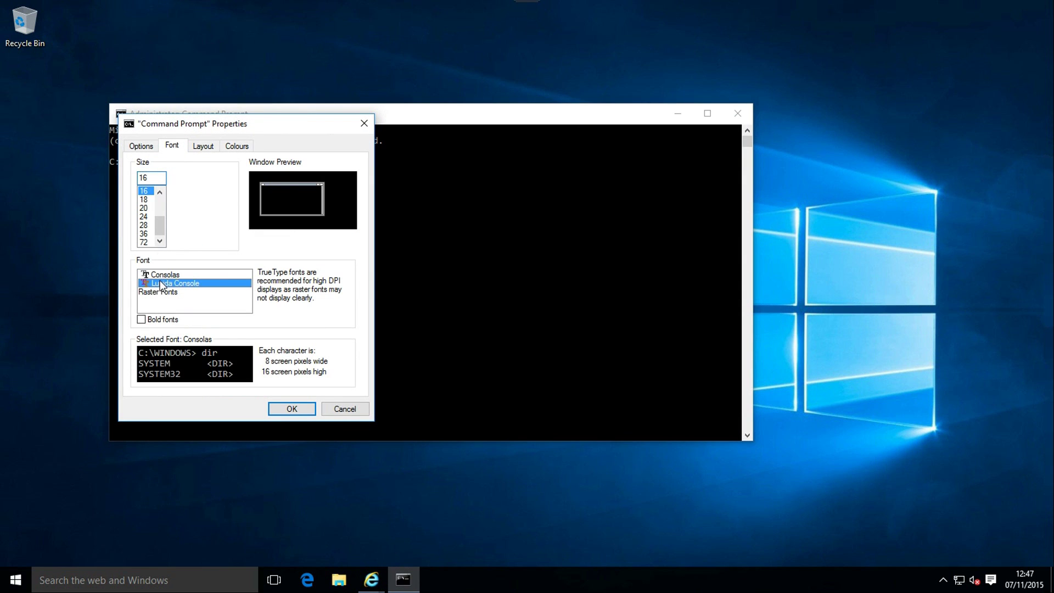
left_click(145, 208)
left_click(290, 407)
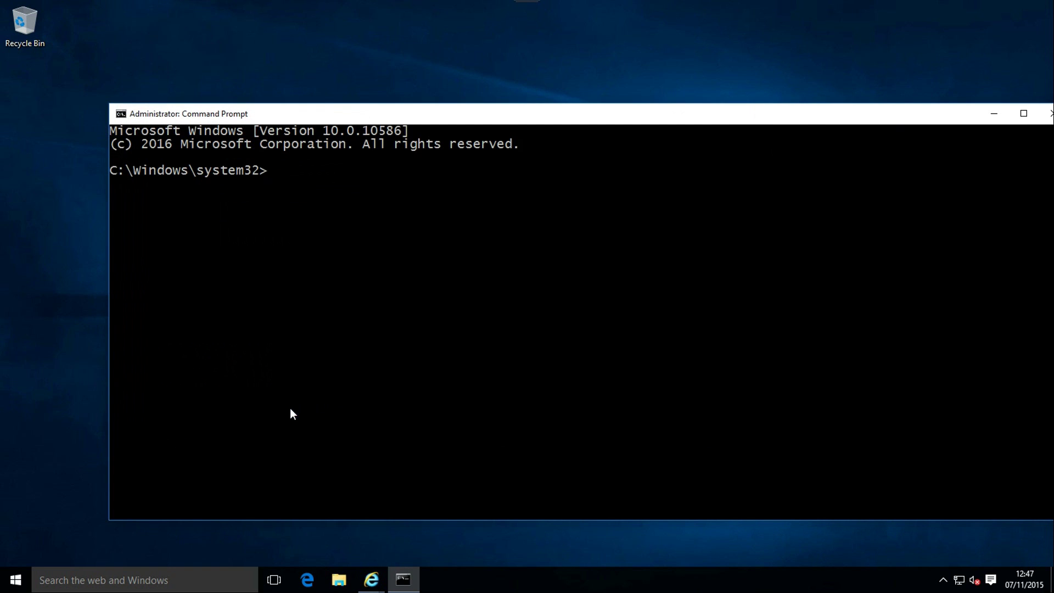
Change into the sysprep folder and run sysprep /oobe /reboot /unattend:E:\relocate.xml.
left_click_drag(437, 116, 385, 77)
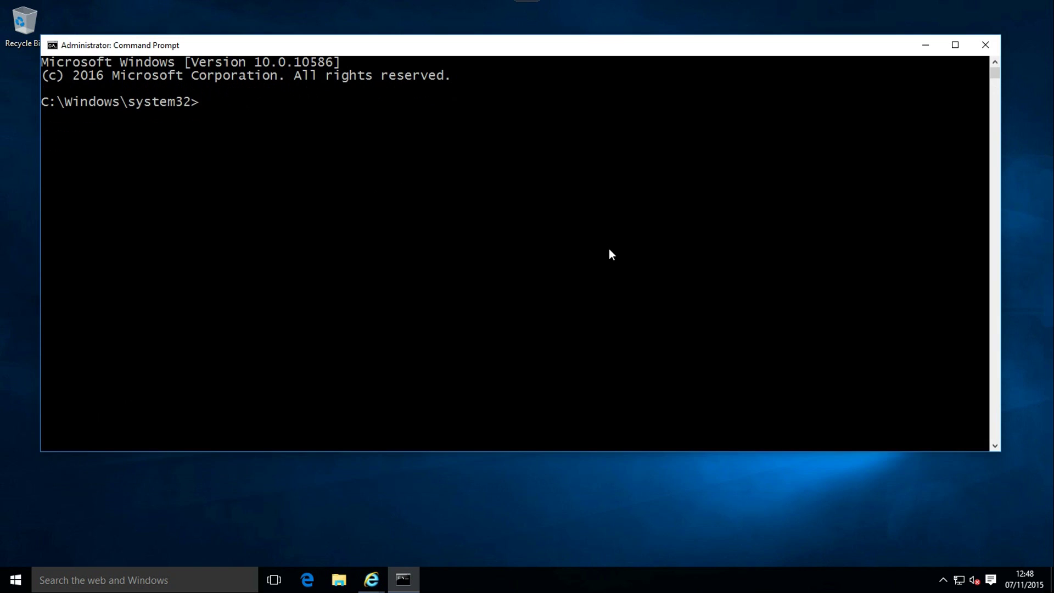
type("cd sysprep")
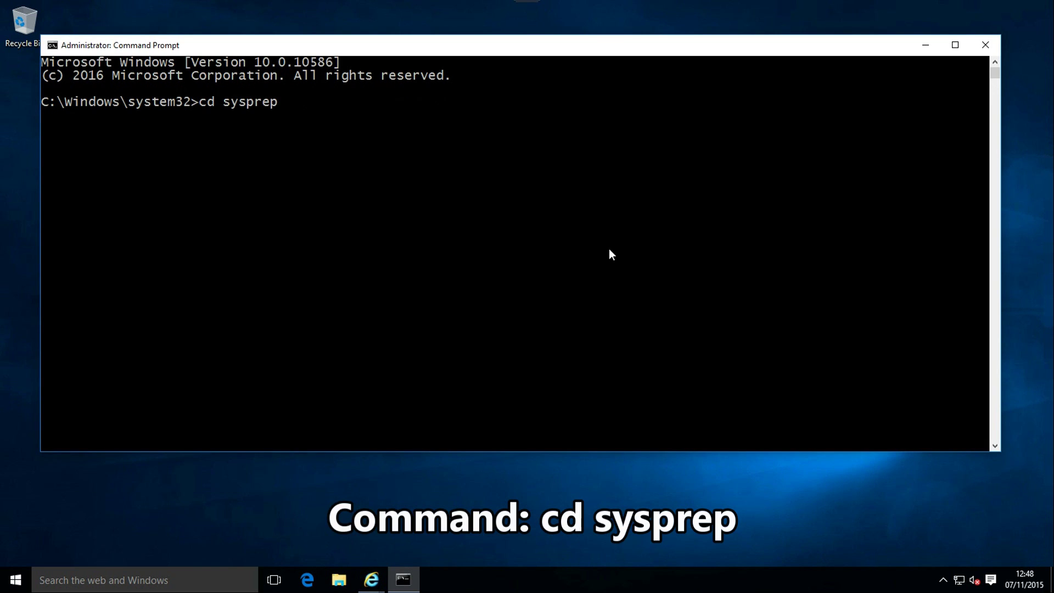
key("Return")
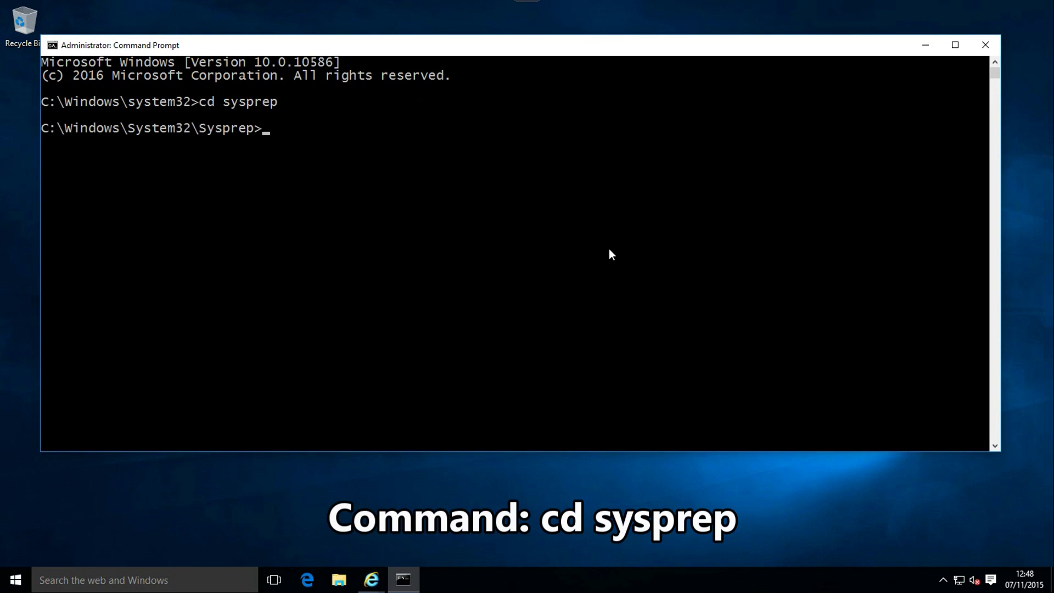
type("syspr")
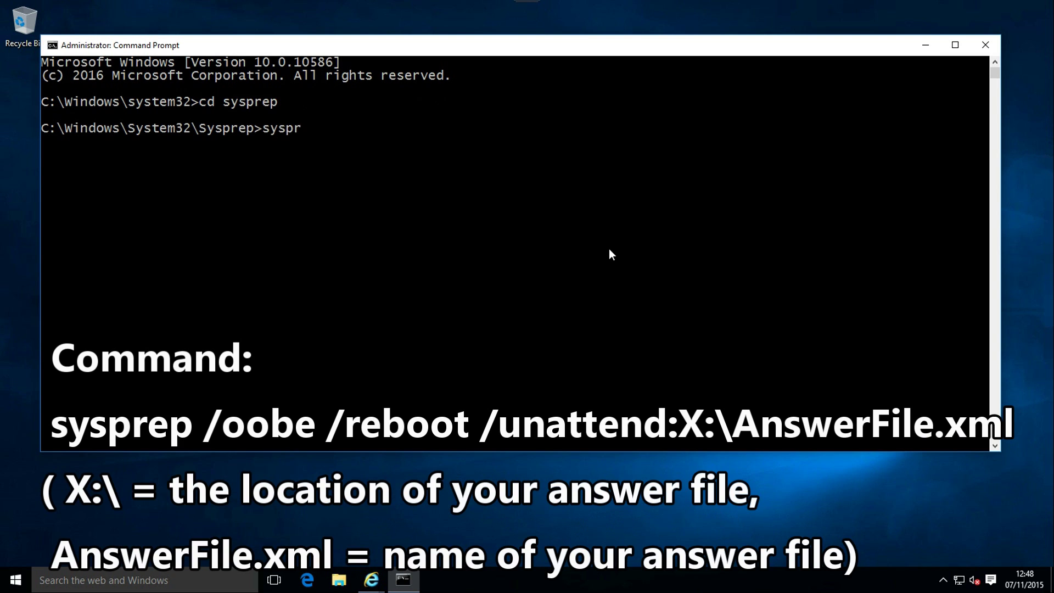
type("ep /oobe /reboot")
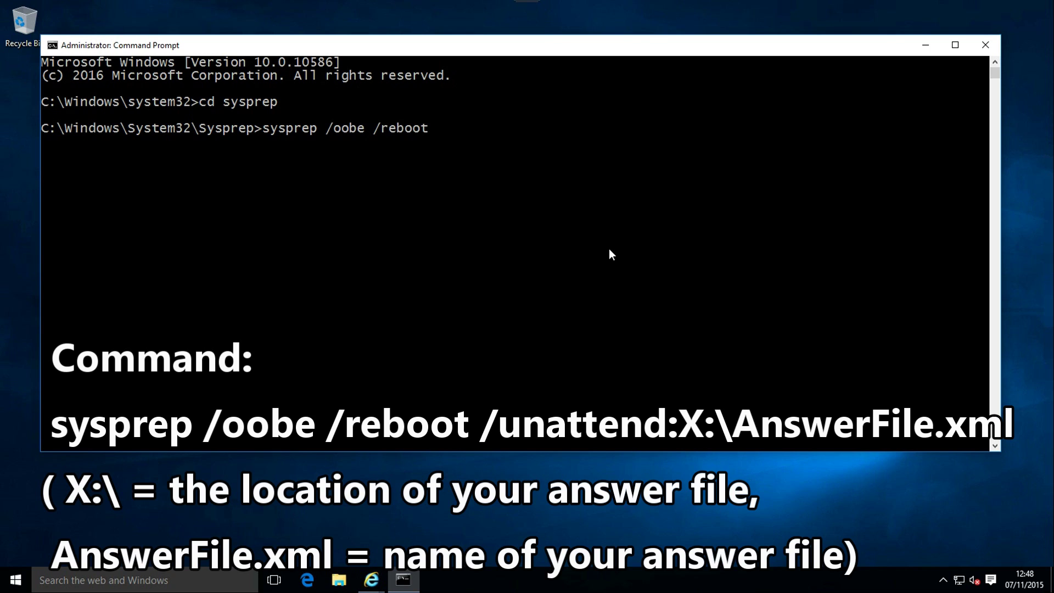
type(" /unattend:E:\\relocate")
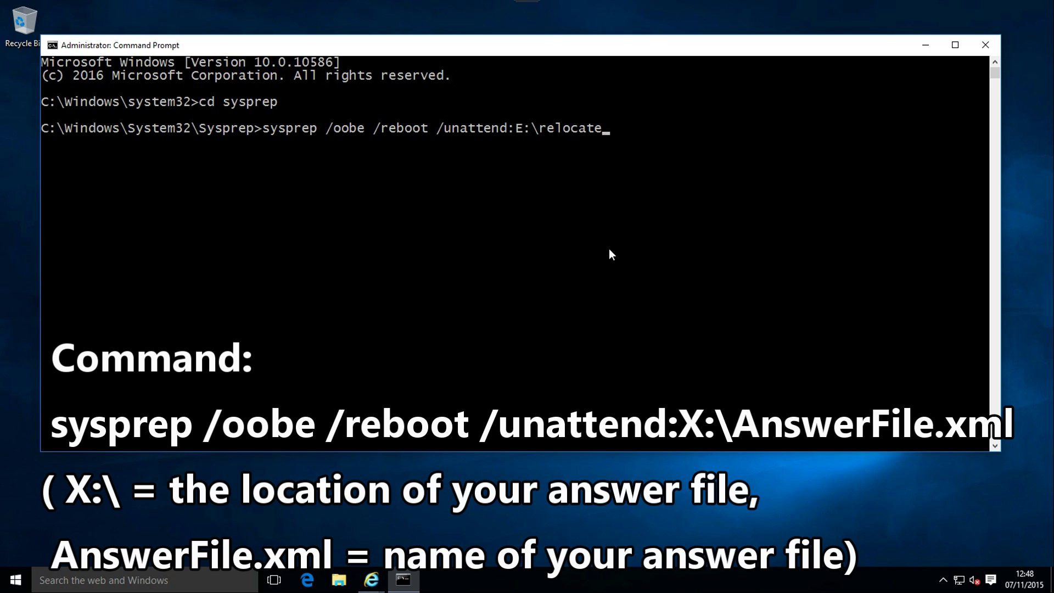
type(".xml")
key("Return")
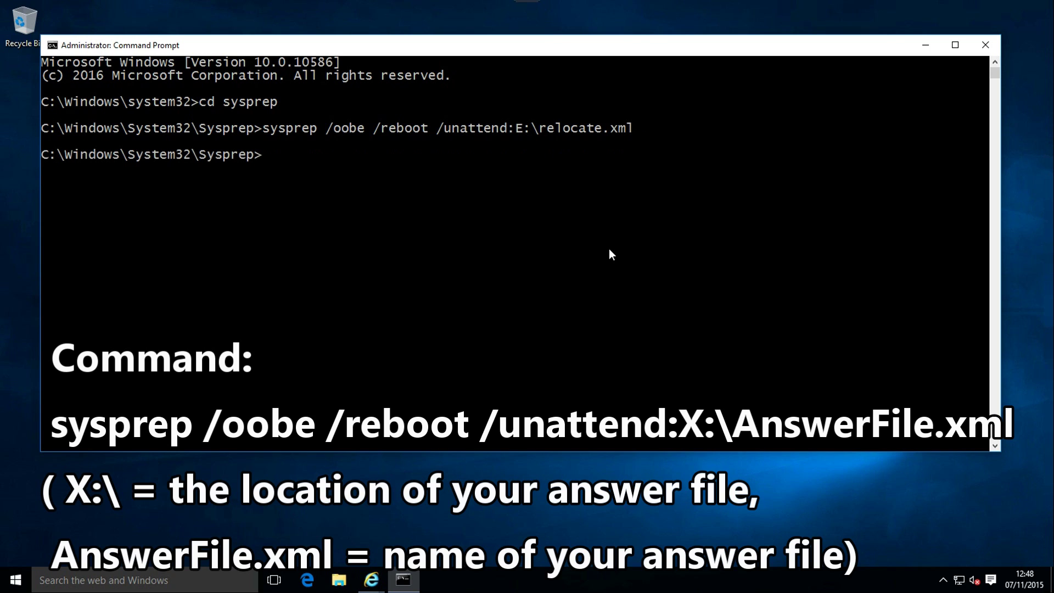
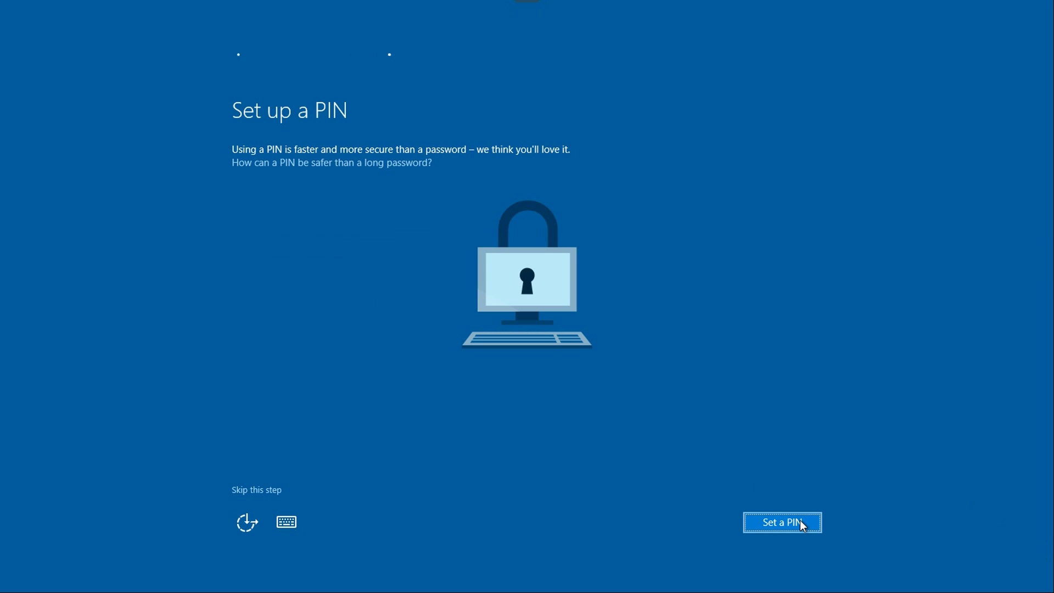
Set and confirm a four-digit PIN, then accept the OneDrive default to continue setup.
left_click(800, 520)
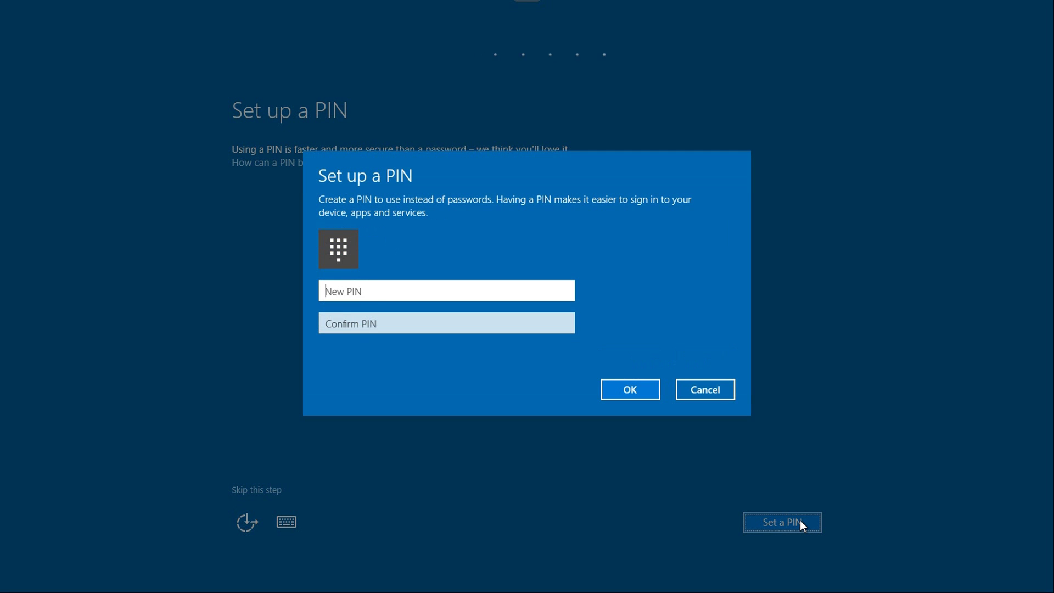
key("Tab")
key("Return")
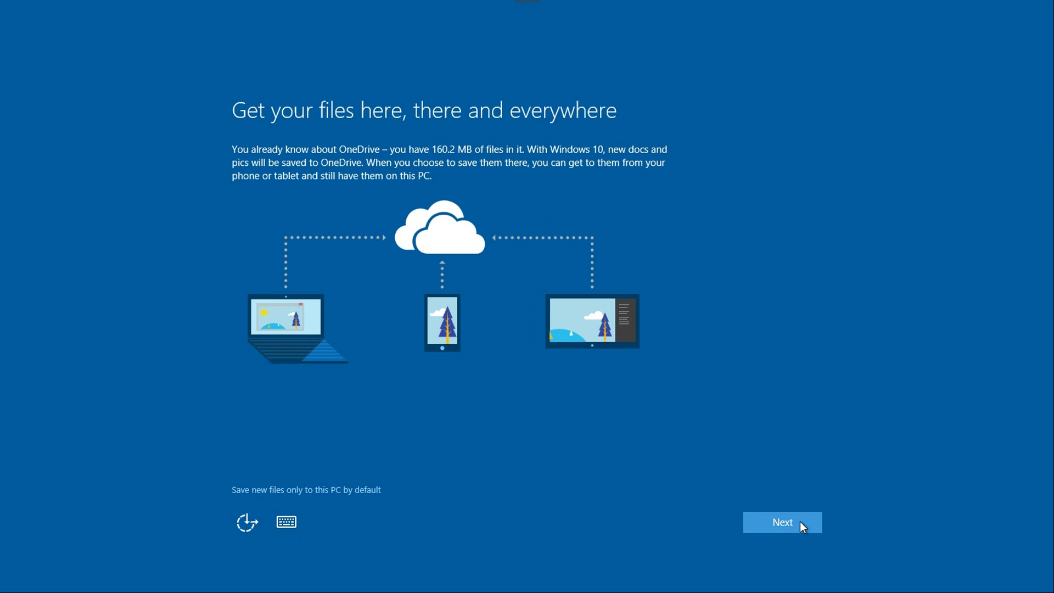
left_click(800, 522)
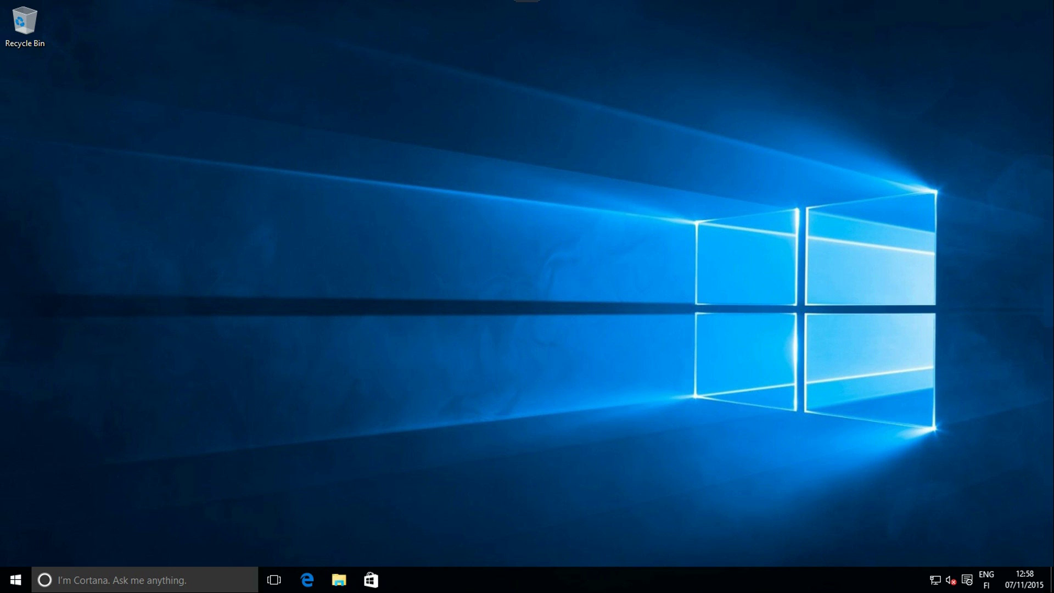
Open File Explorer at This PC and look inside the System (C:) drive.
left_click(336, 581)
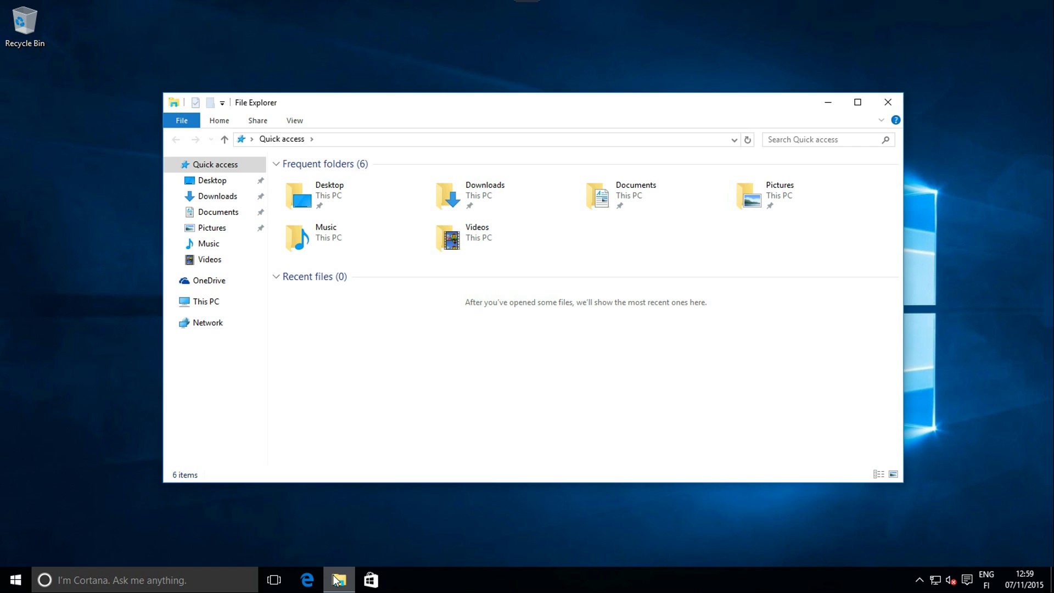
left_click(202, 303)
double_click(550, 293)
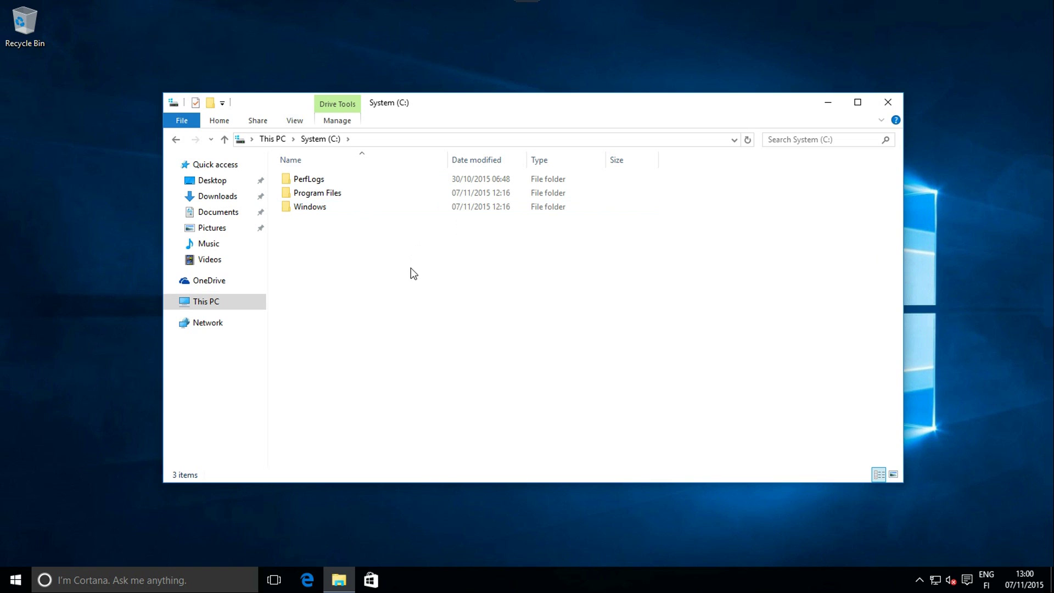
left_click(175, 141)
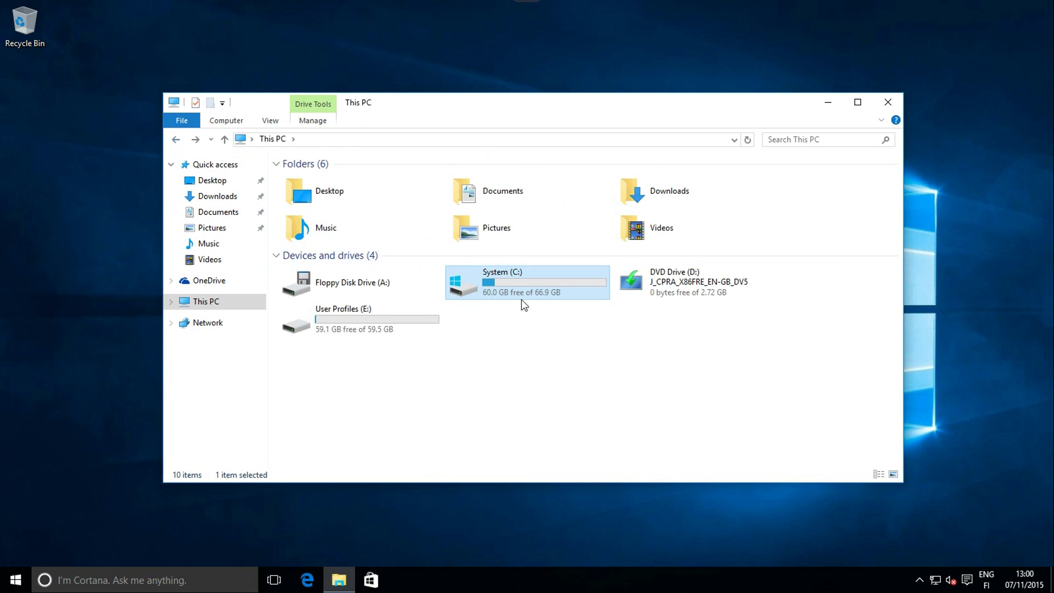
Open the Users folder on User Profiles (E:) and select the TenFo profile folder.
double_click(391, 309)
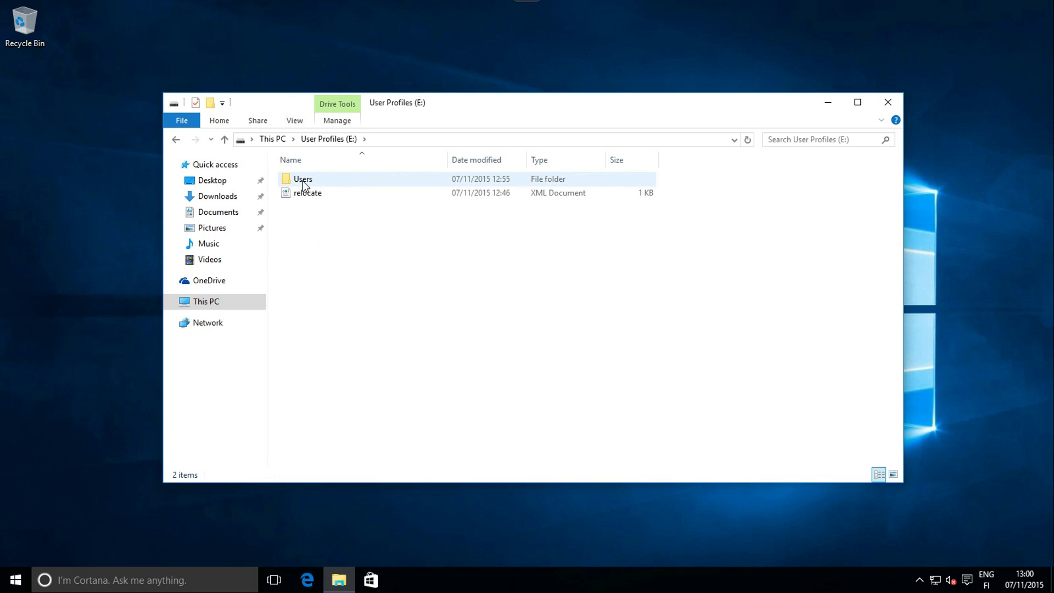
left_click(383, 140)
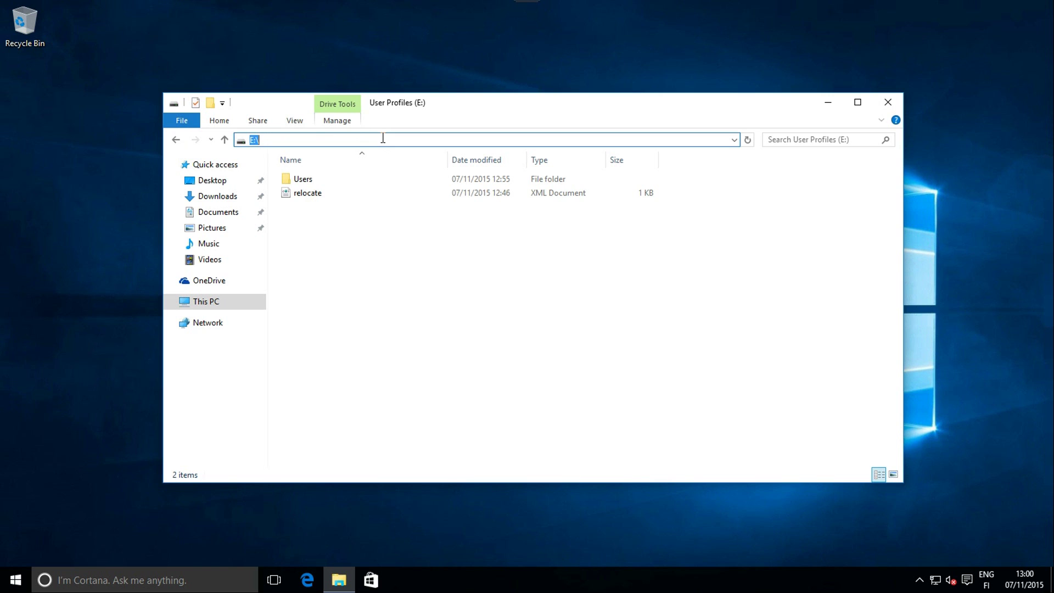
left_click(383, 139)
key("ctrl+a")
double_click(301, 179)
left_click(308, 209)
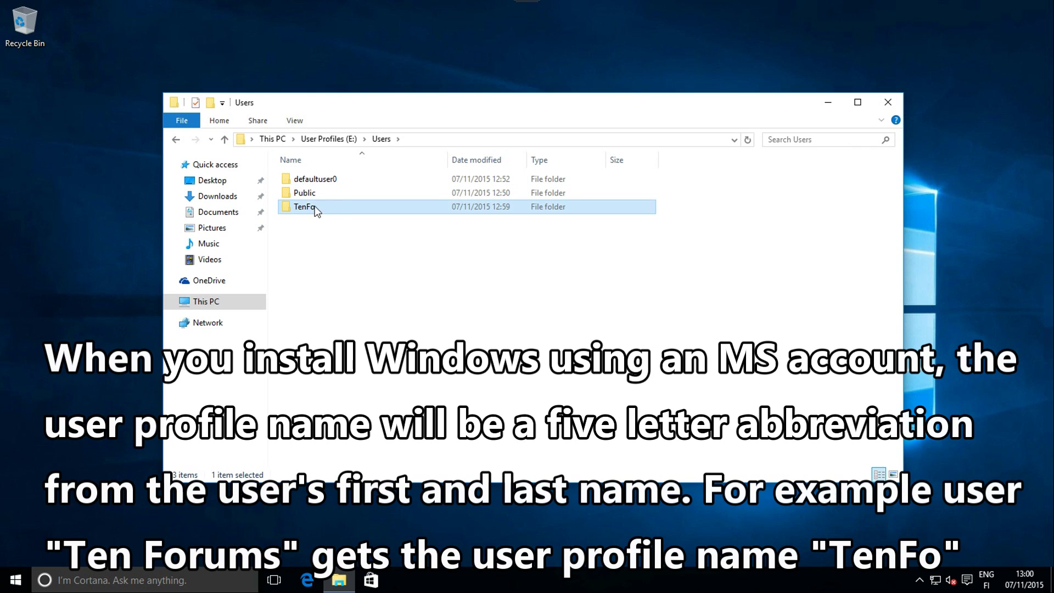
mouse_move(312, 214)
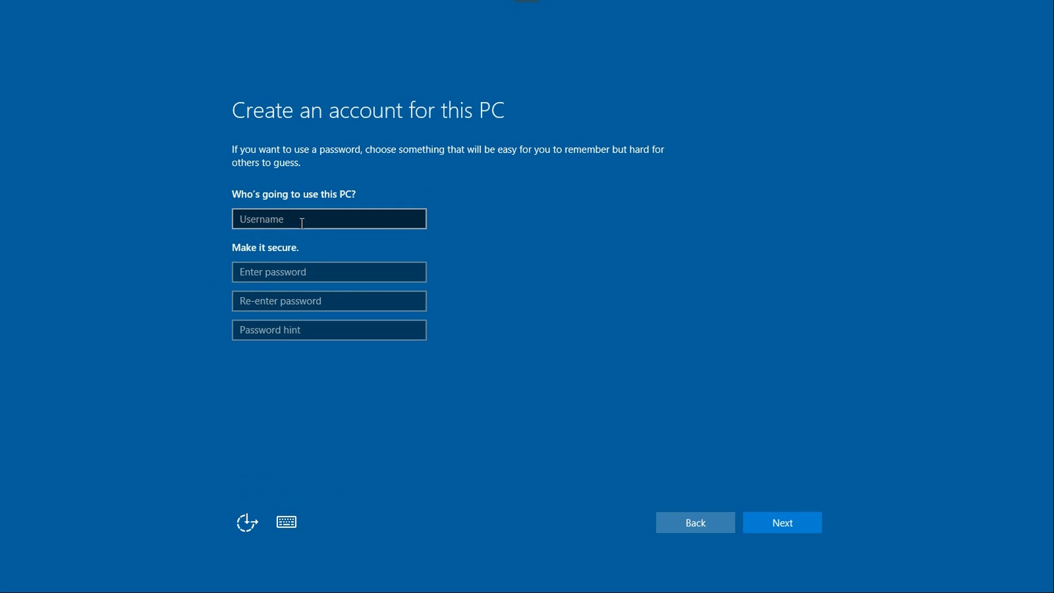
Create the local account with username 'TenForums' and continue setup.
left_click(302, 223)
type("TenForums")
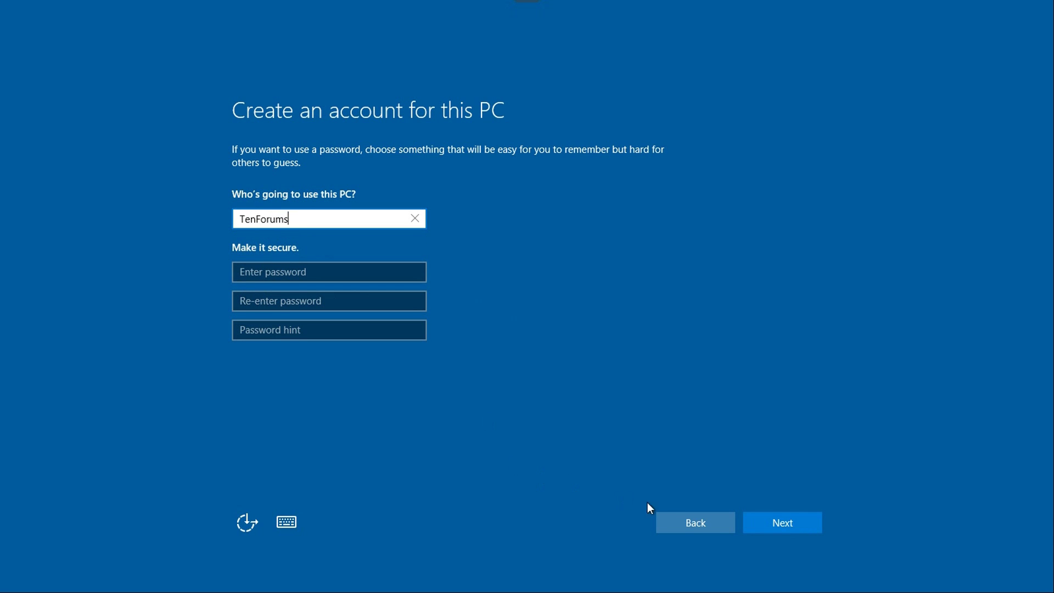
left_click(802, 528)
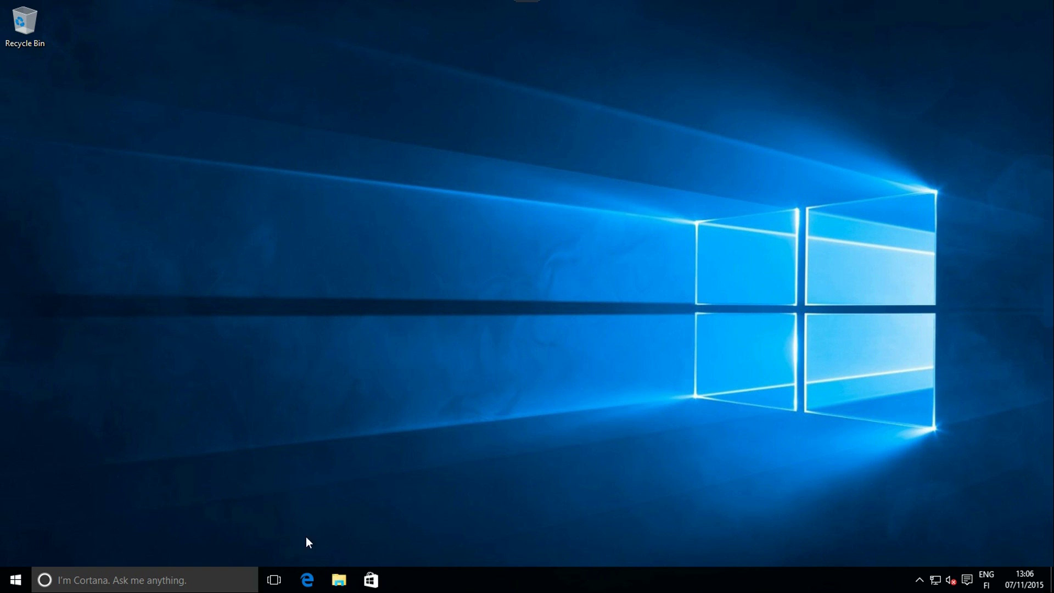
Open File Explorer at This PC and check the System (C:) drive.
left_click(339, 581)
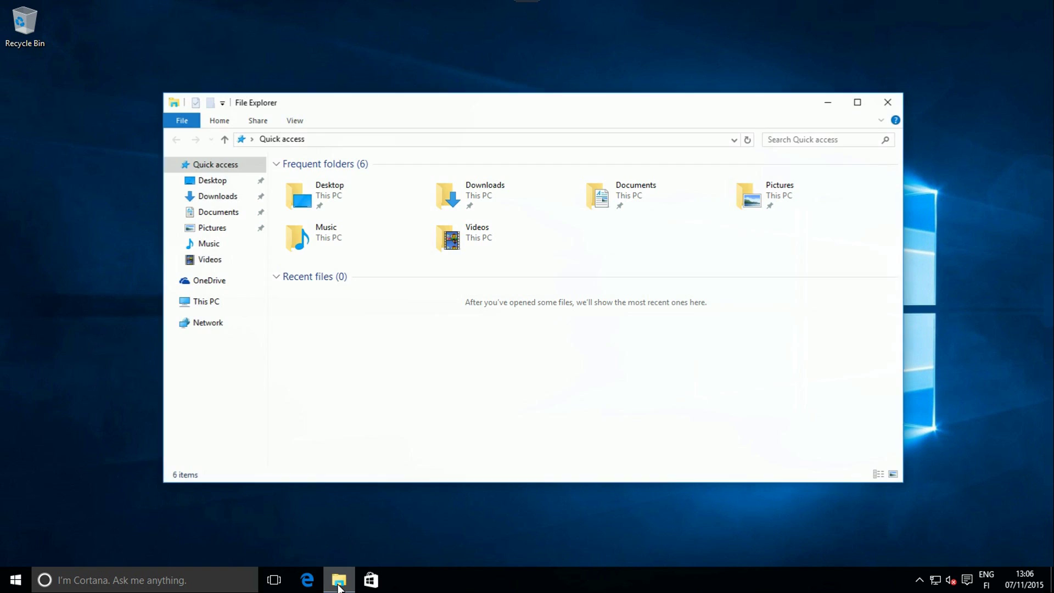
left_click(200, 304)
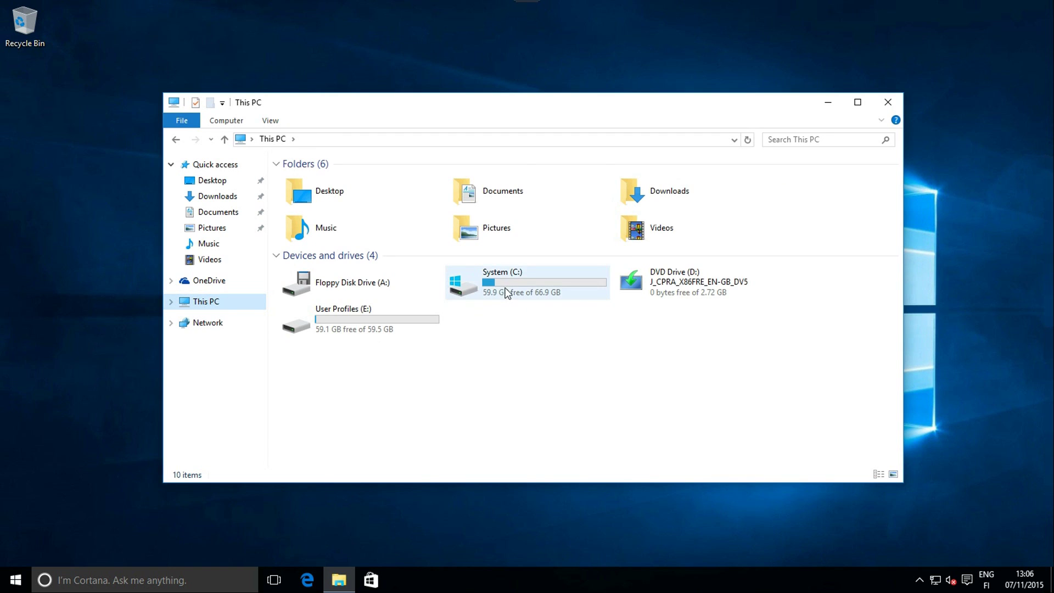
double_click(505, 290)
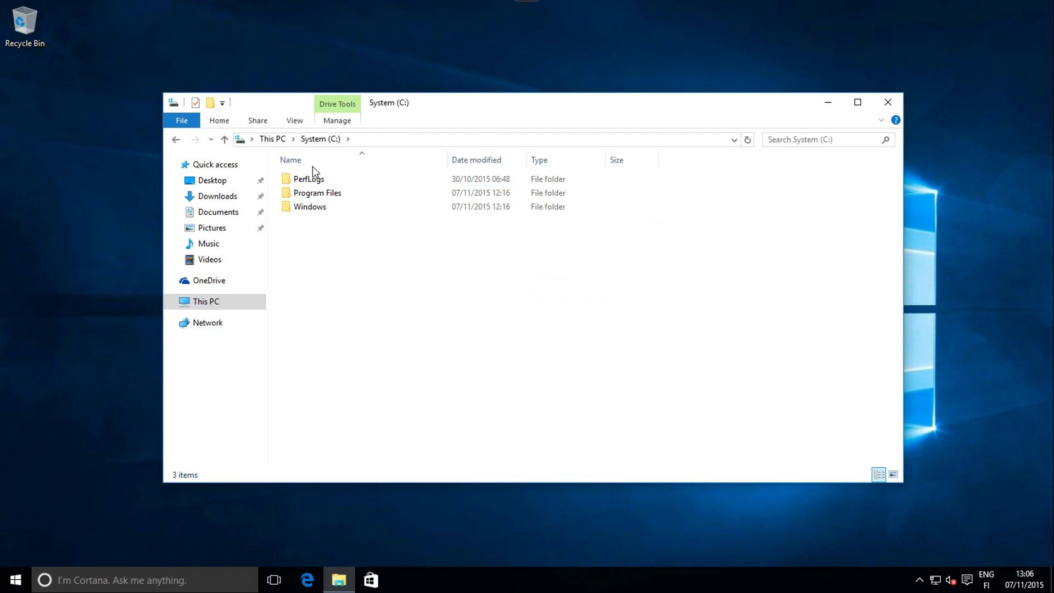
left_click(177, 139)
Open Users on User Profiles (E:), select the profile folder, and close File Explorer.
left_click(351, 318)
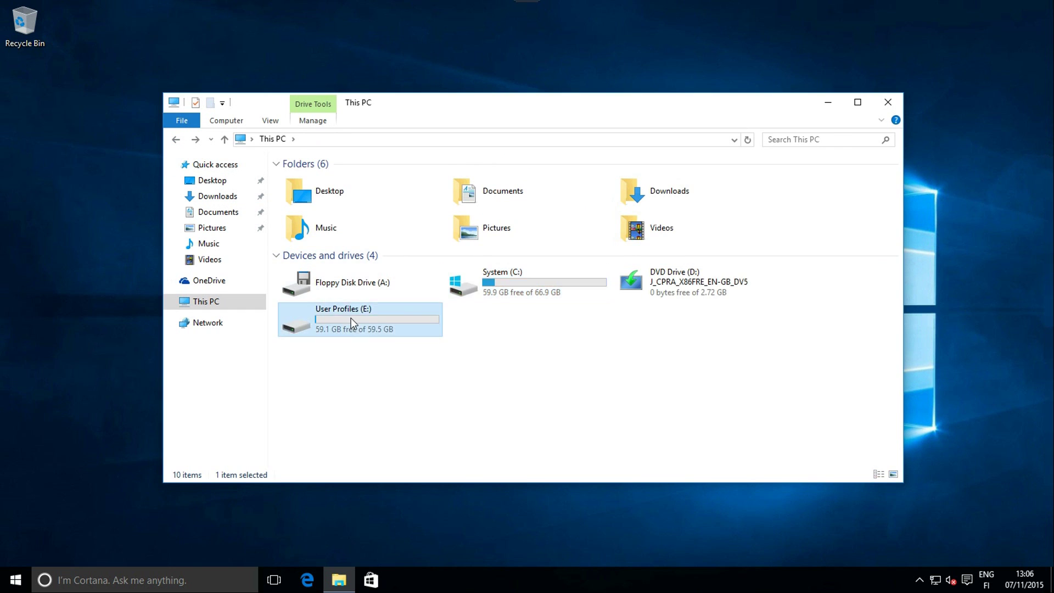
double_click(351, 318)
left_click(297, 180)
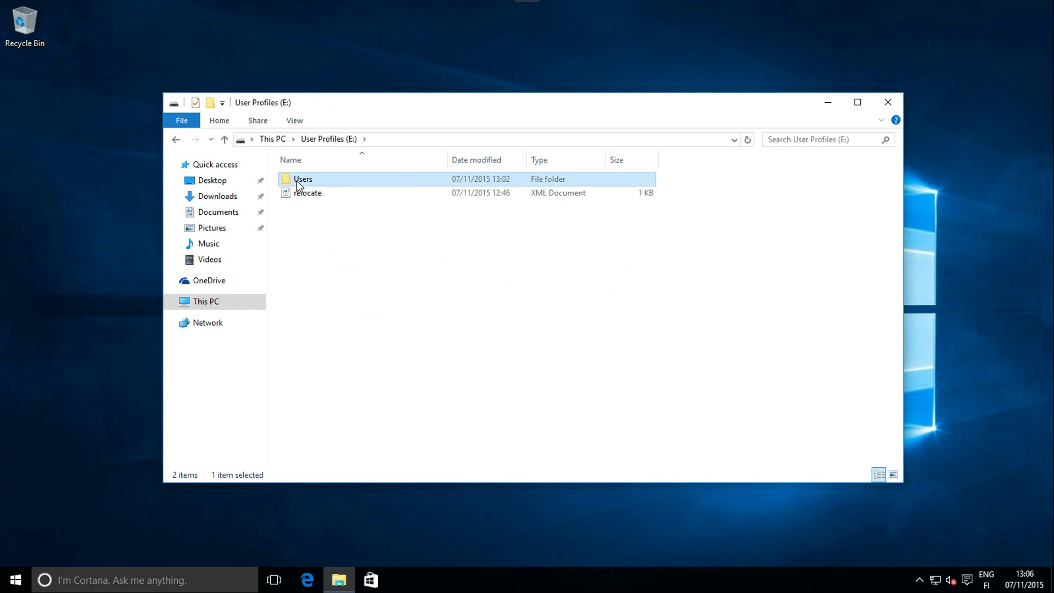
double_click(297, 180)
left_click(325, 211)
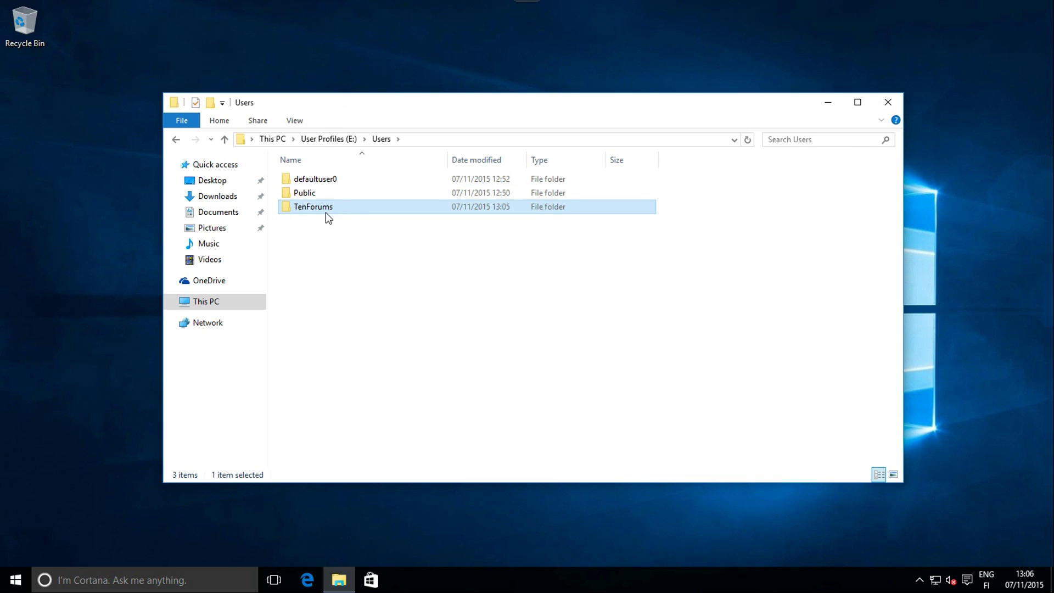
mouse_move(332, 212)
left_click(888, 103)
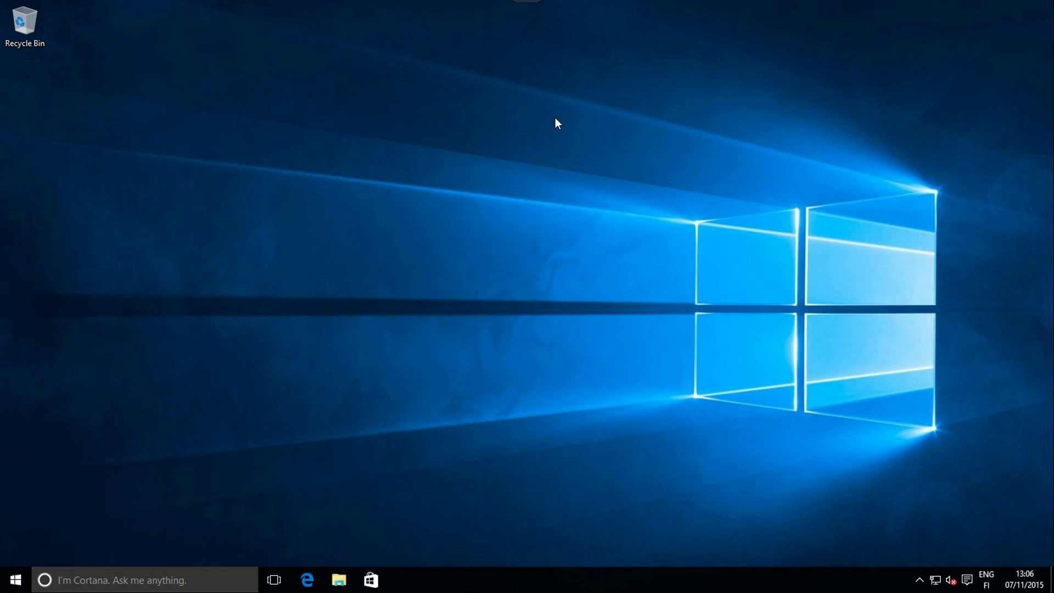
Go to Settings > Accounts and choose to sign in with a Microsoft account instead.
left_click(19, 584)
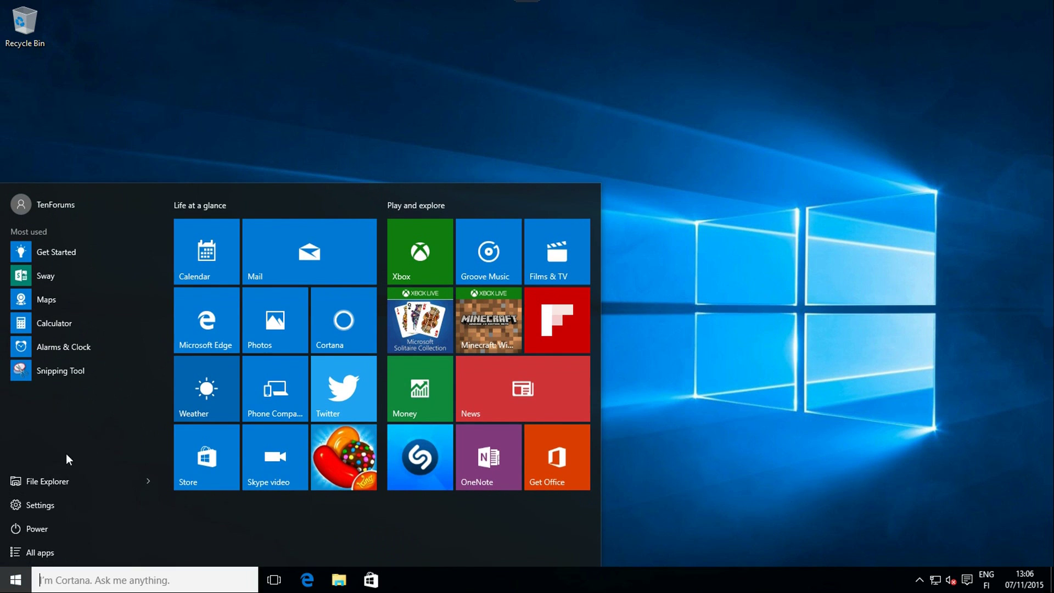
left_click(55, 512)
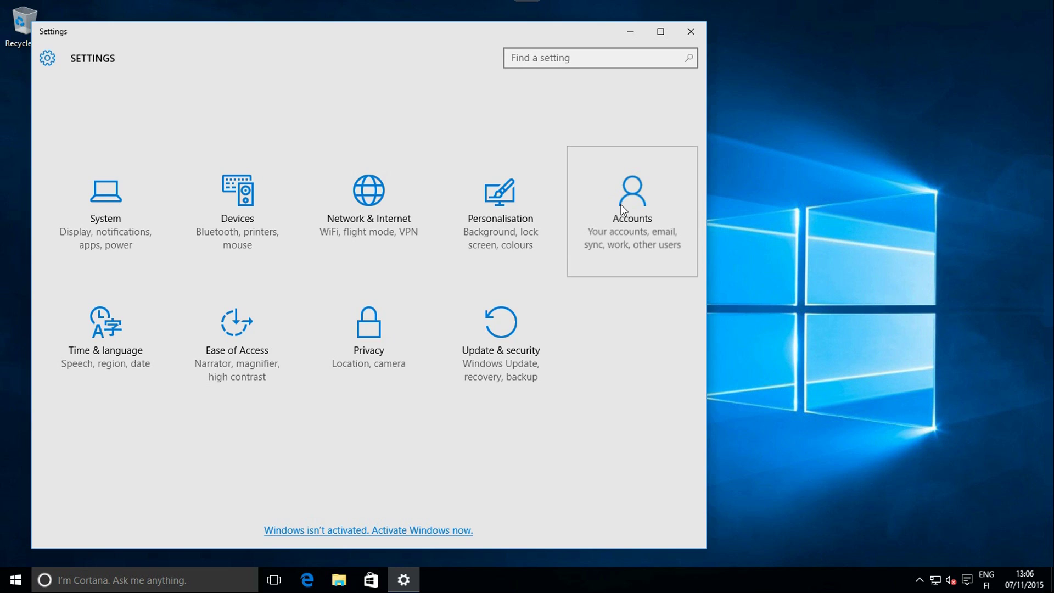
left_click(623, 206)
left_click(402, 253)
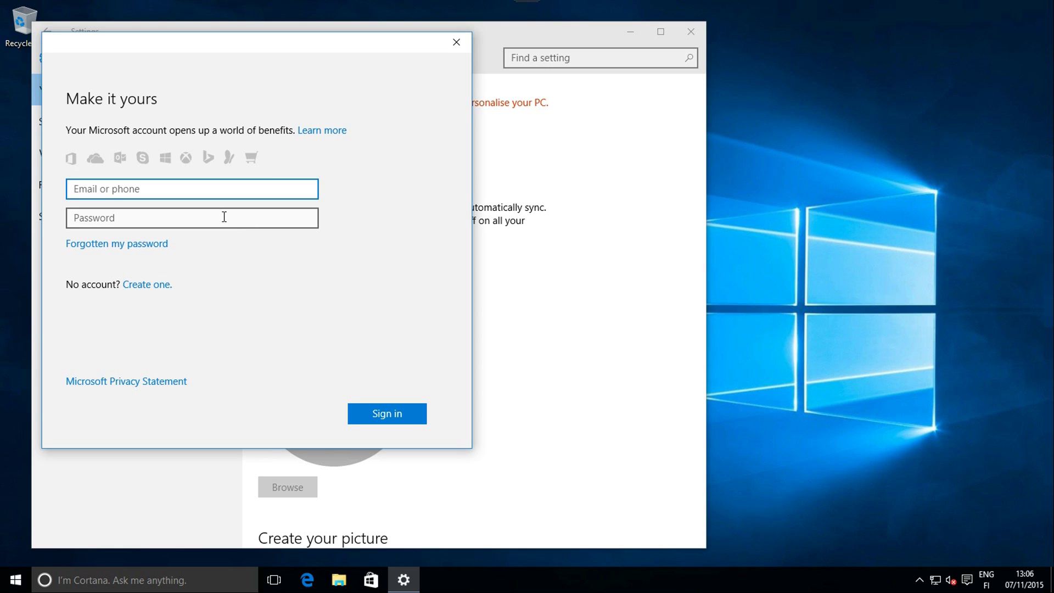
Enter the Microsoft account's e-mail address and password and submit them.
key("Tab")
type("*********")
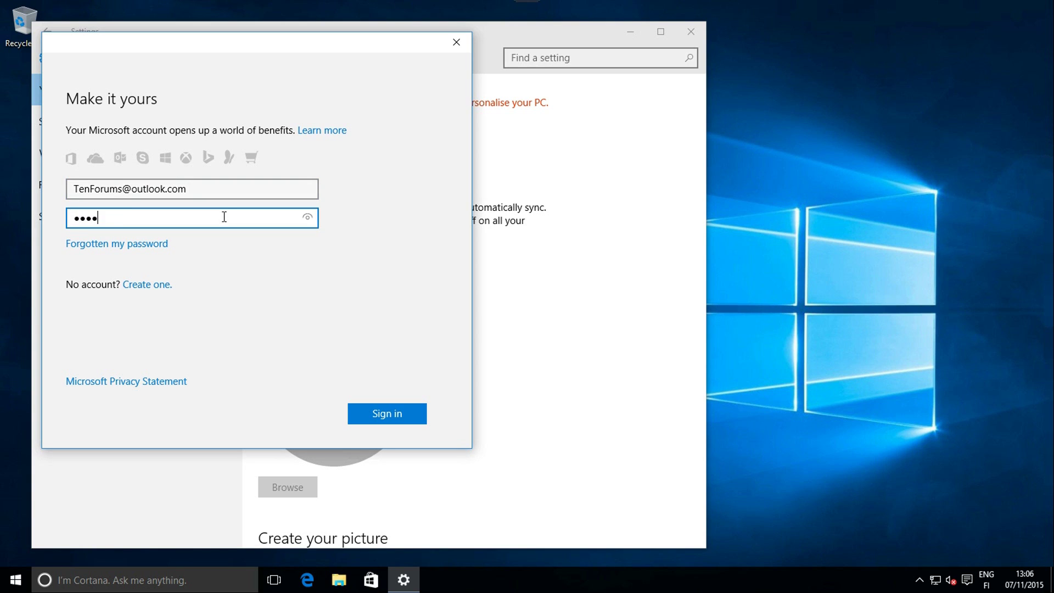
key("Return")
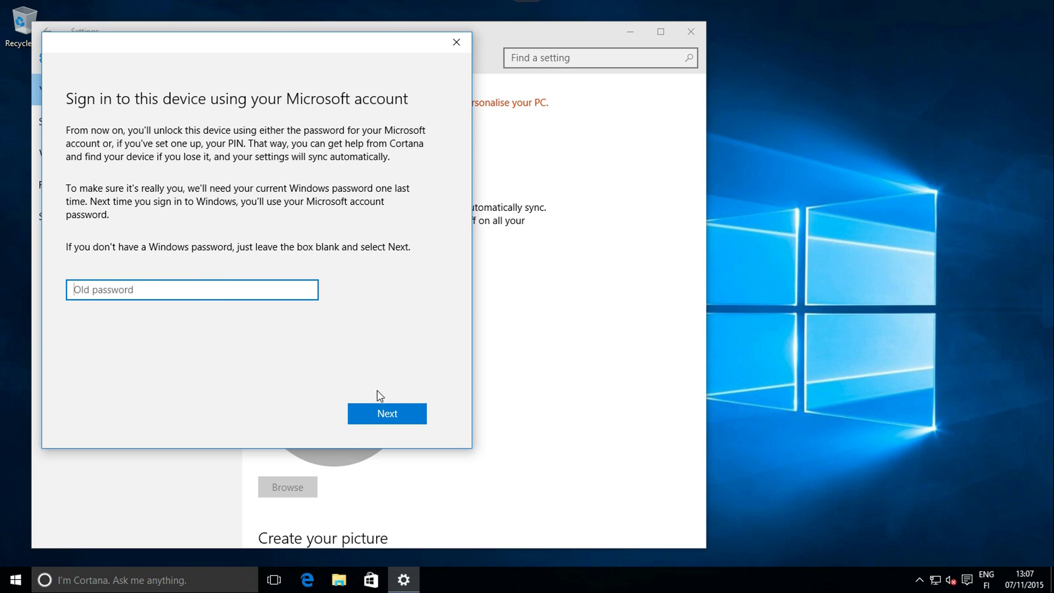
Skip the old Windows password, then set and confirm a four-digit sign-in PIN.
left_click(389, 415)
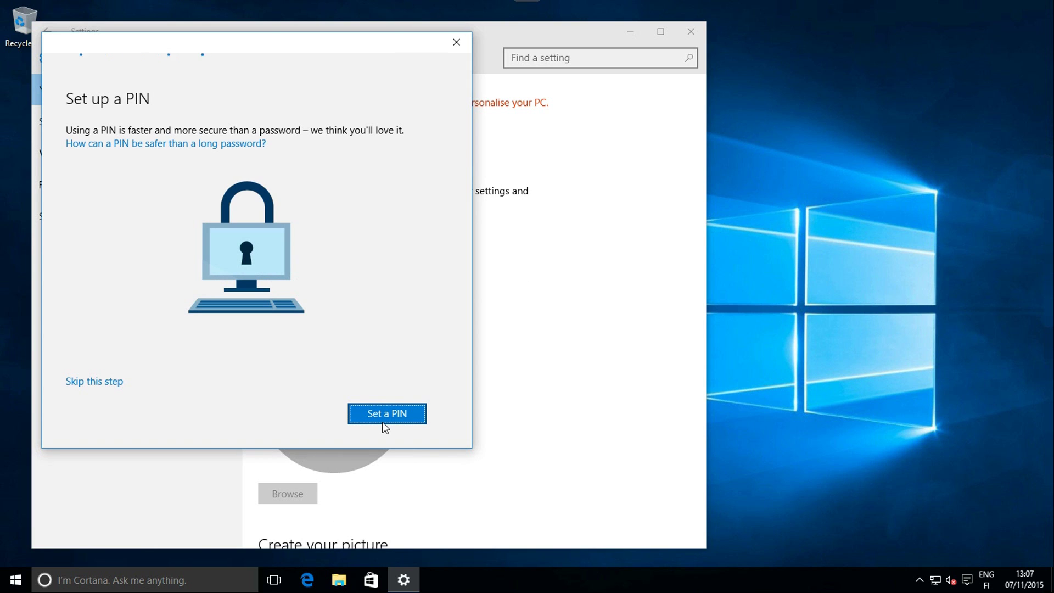
left_click(386, 414)
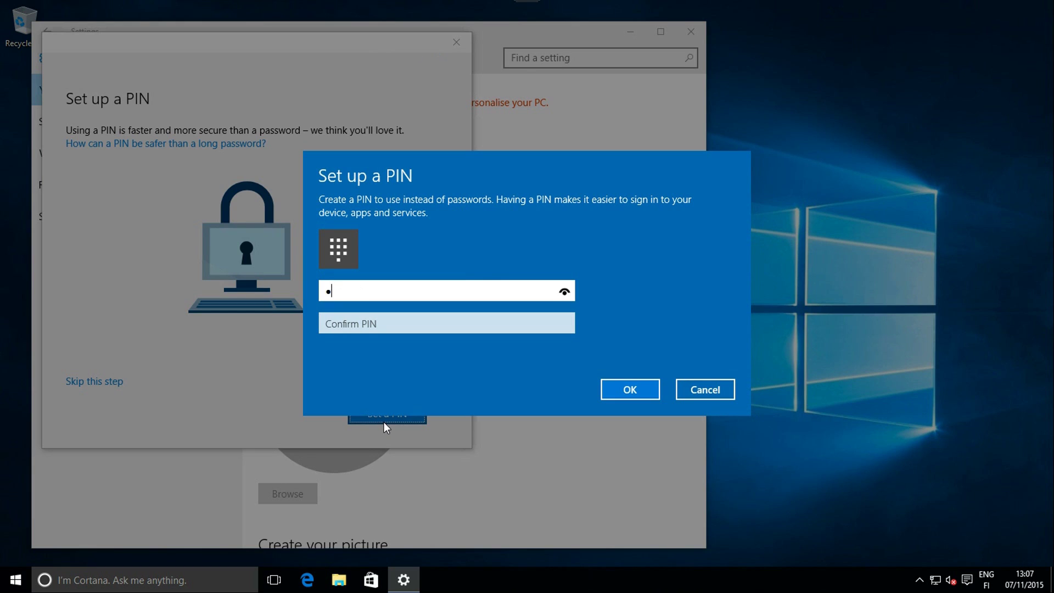
key("Tab")
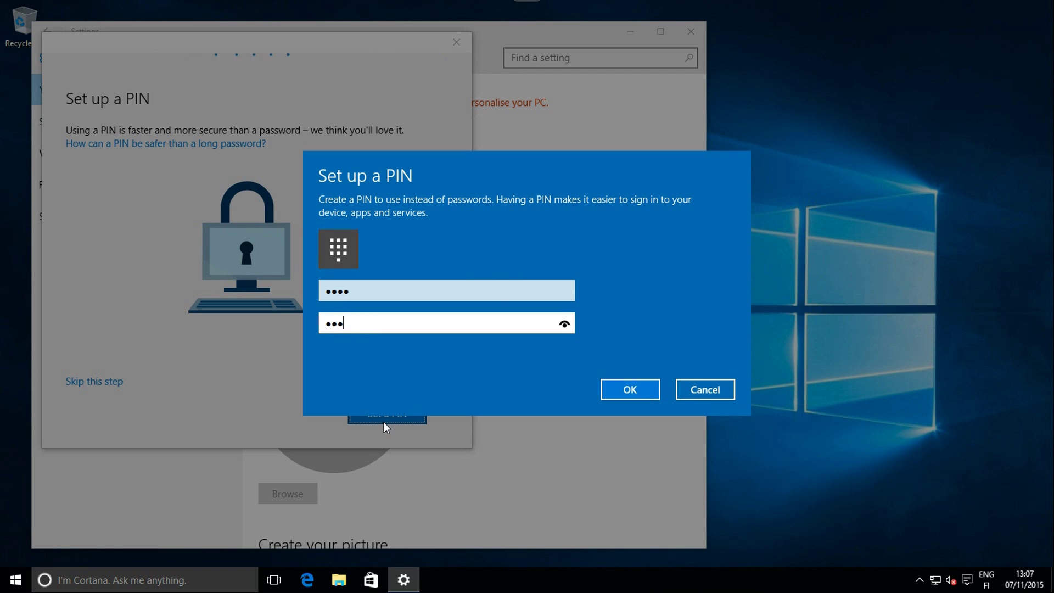
key("Return")
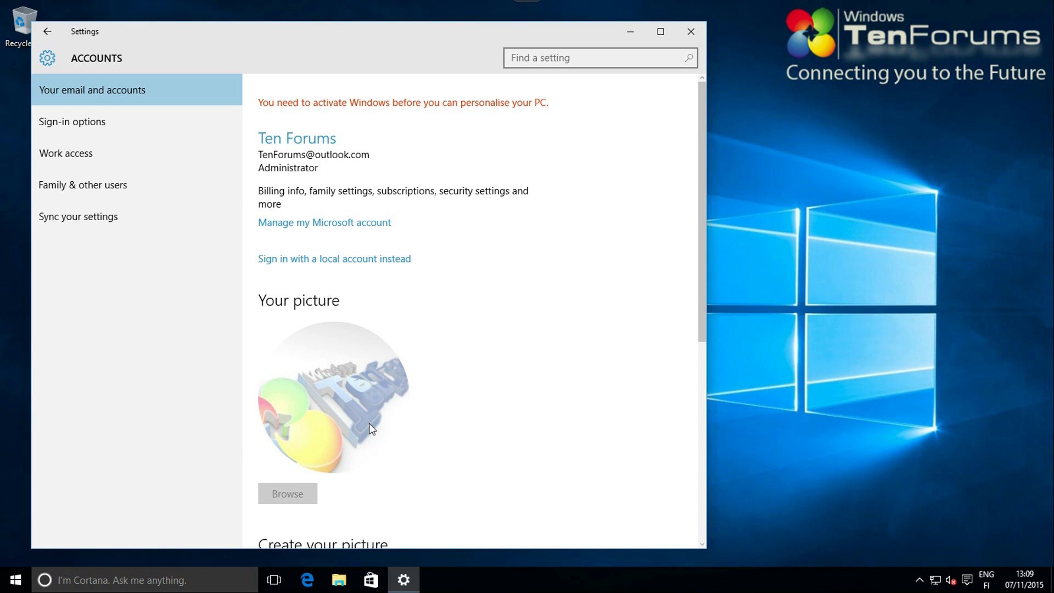
Close Settings, sign out from the Start menu account options, and dismiss the lock screen.
left_click(689, 28)
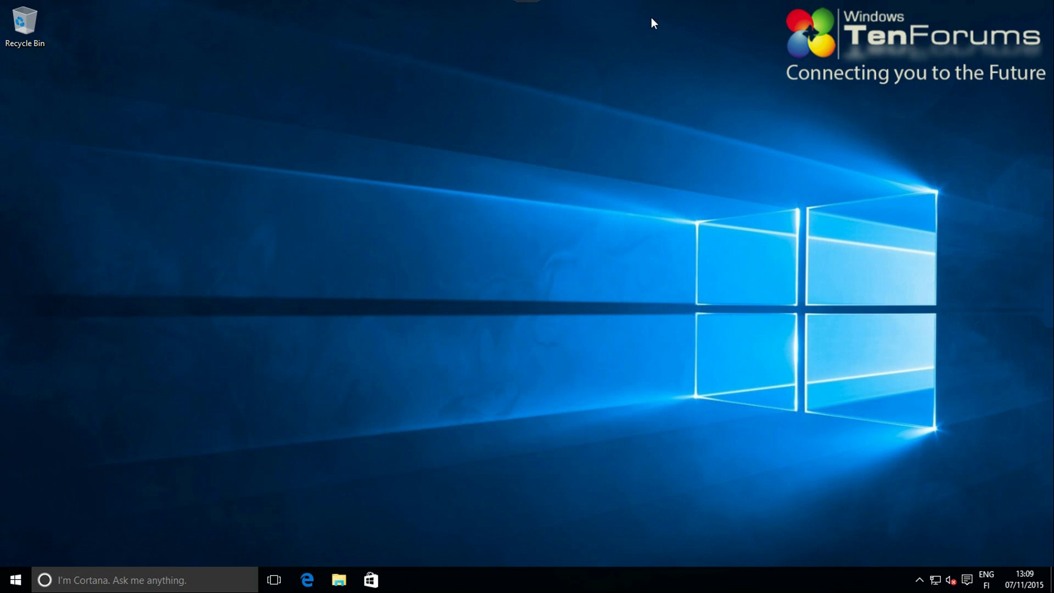
left_click(13, 571)
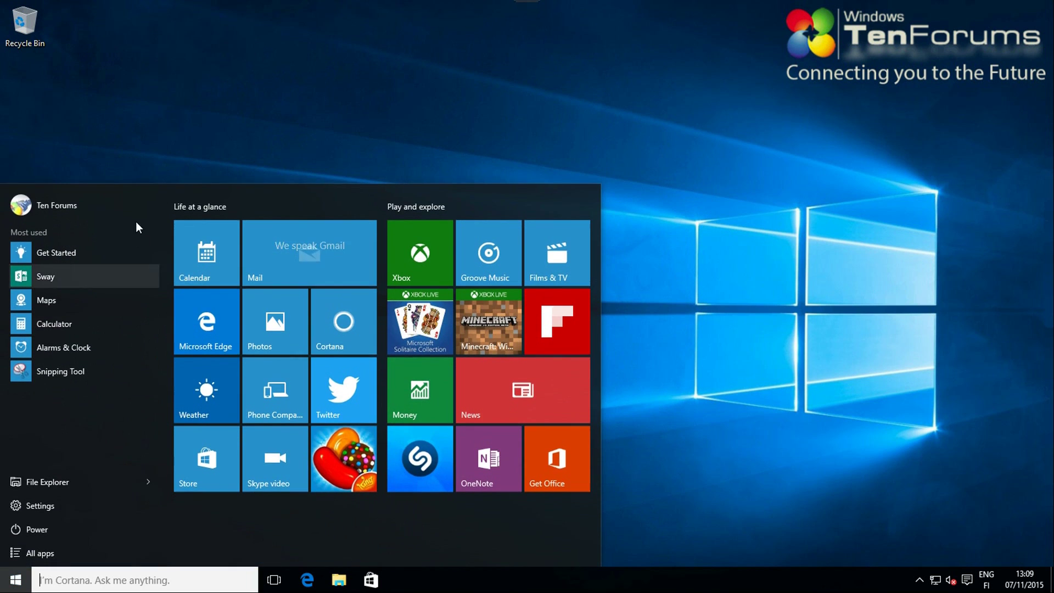
left_click(78, 210)
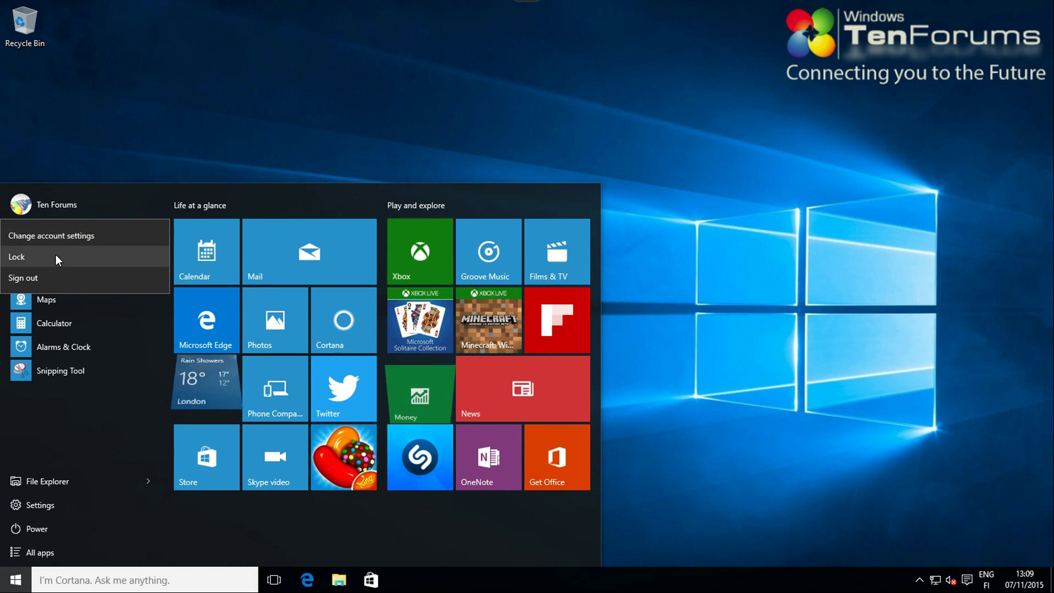
key("Escape")
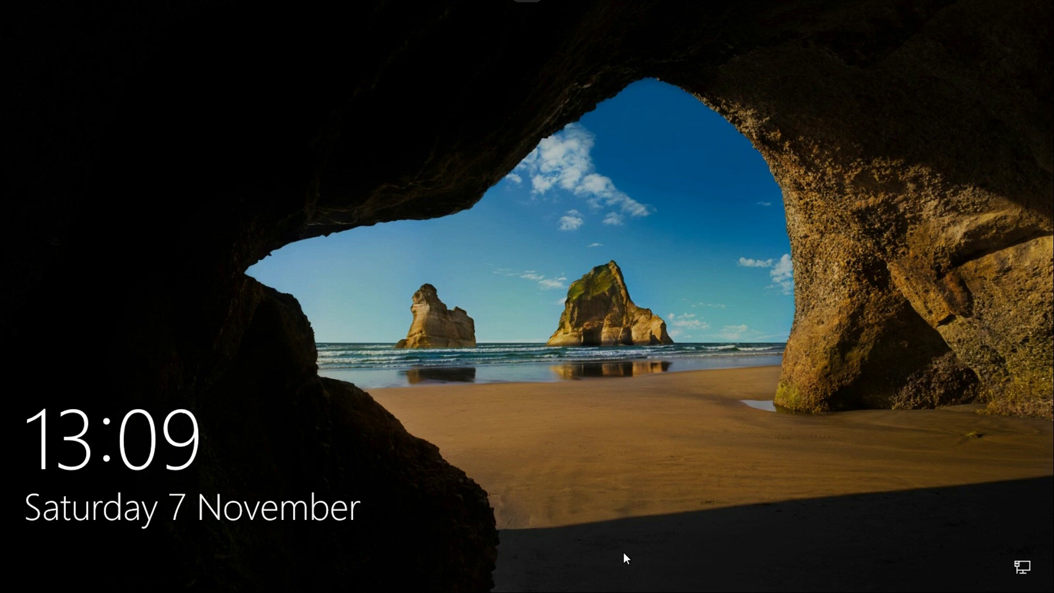
left_click_drag(623, 558, 758, 118)
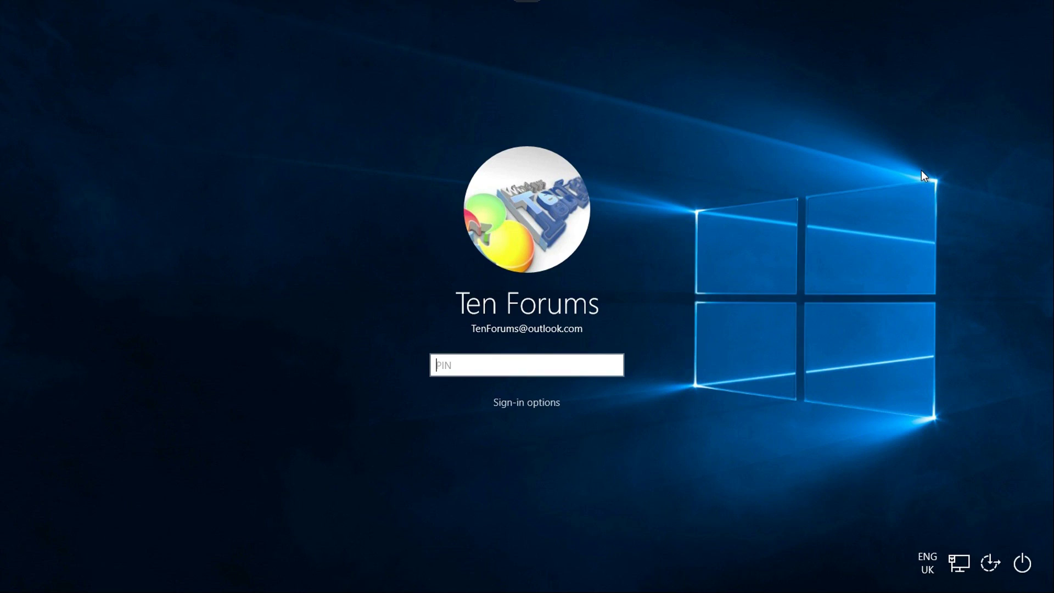